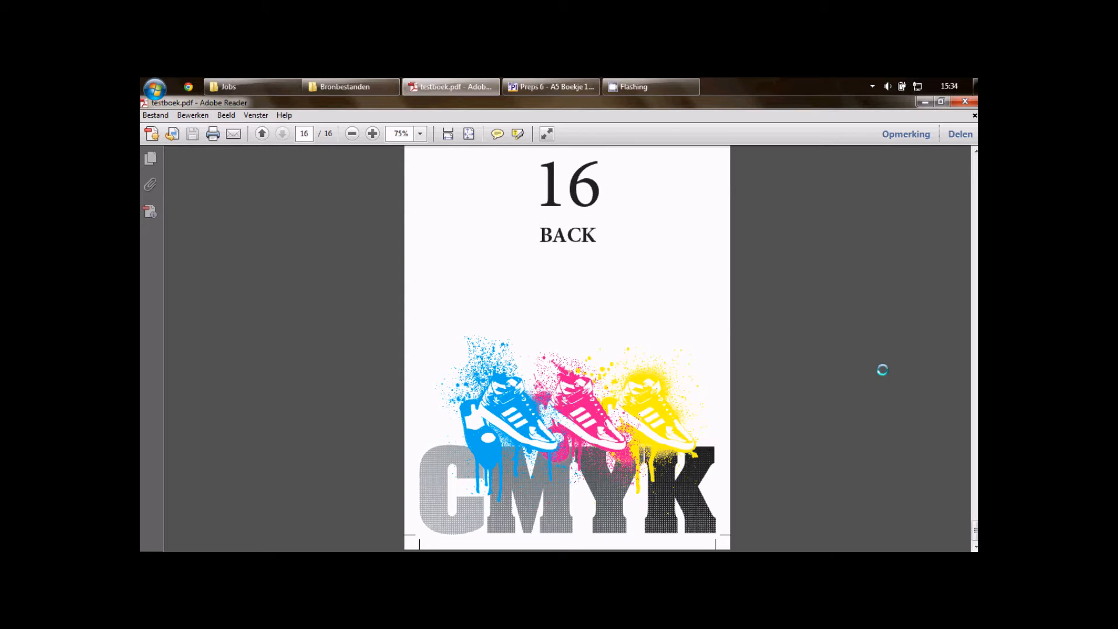
# - Switch to Preps and look at the front and back surfaces of Press Run 1 in the A5 Boekje 16p job
pyautogui.click(574, 87)
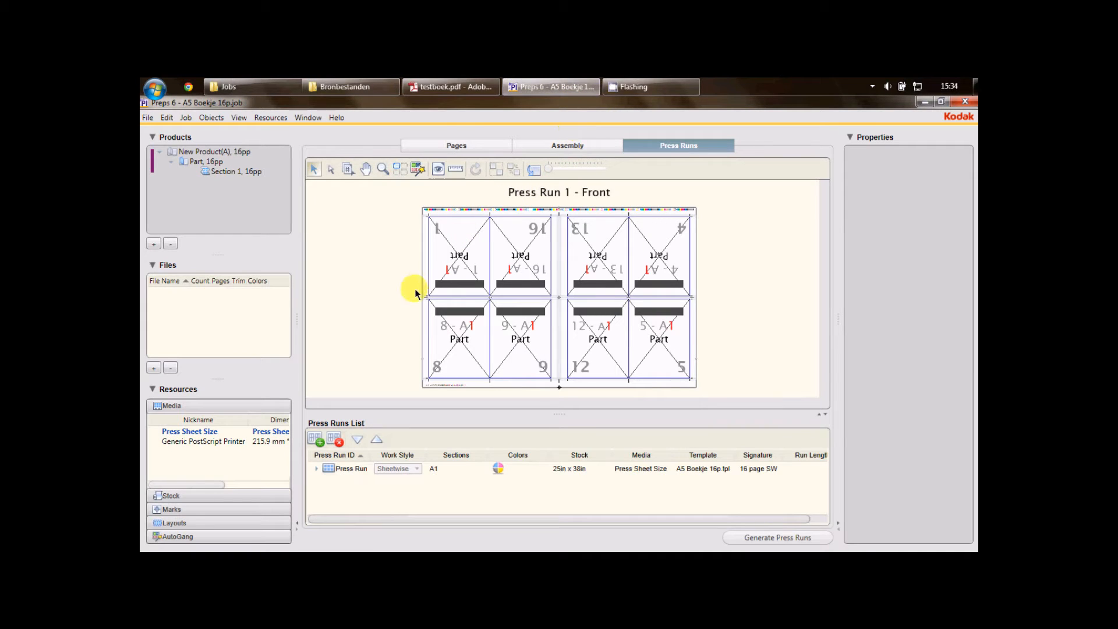
pyautogui.click(316, 469)
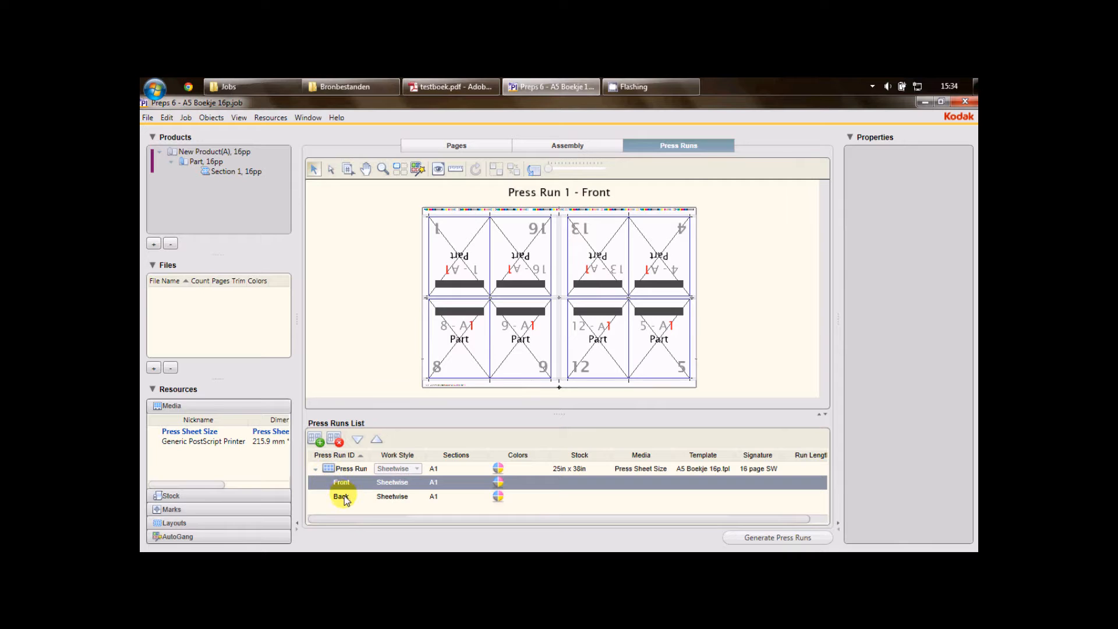
pyautogui.click(342, 496)
pyautogui.click(348, 481)
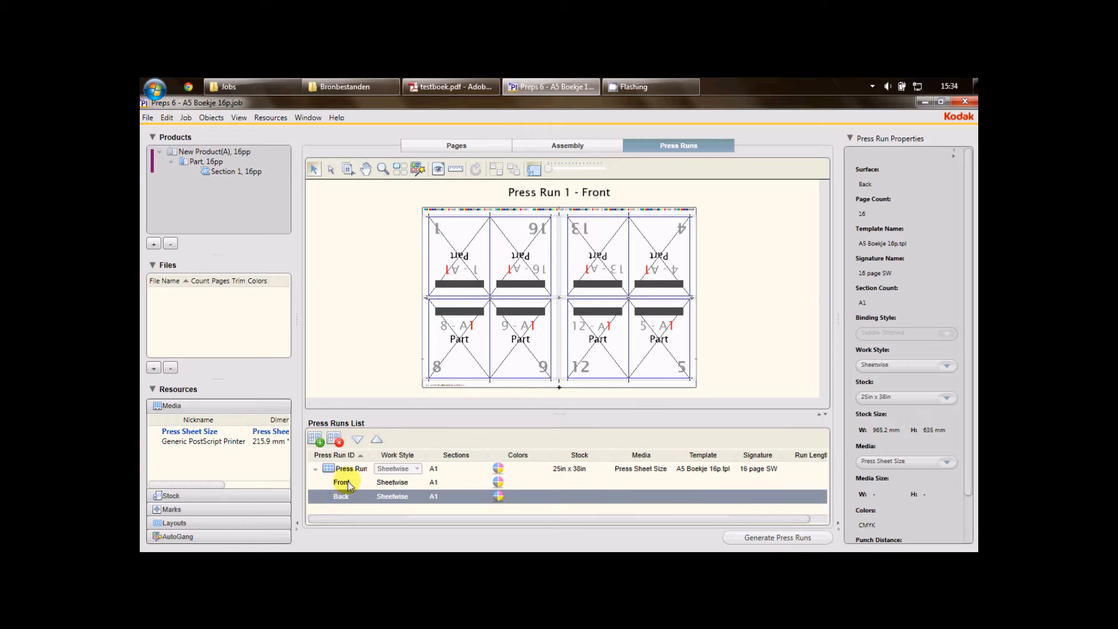
# - Close Preps, the testboek.pdf document and the Bronbestanden folder window, leaving the Bronbestanden folder selected on the desktop
pyautogui.click(963, 103)
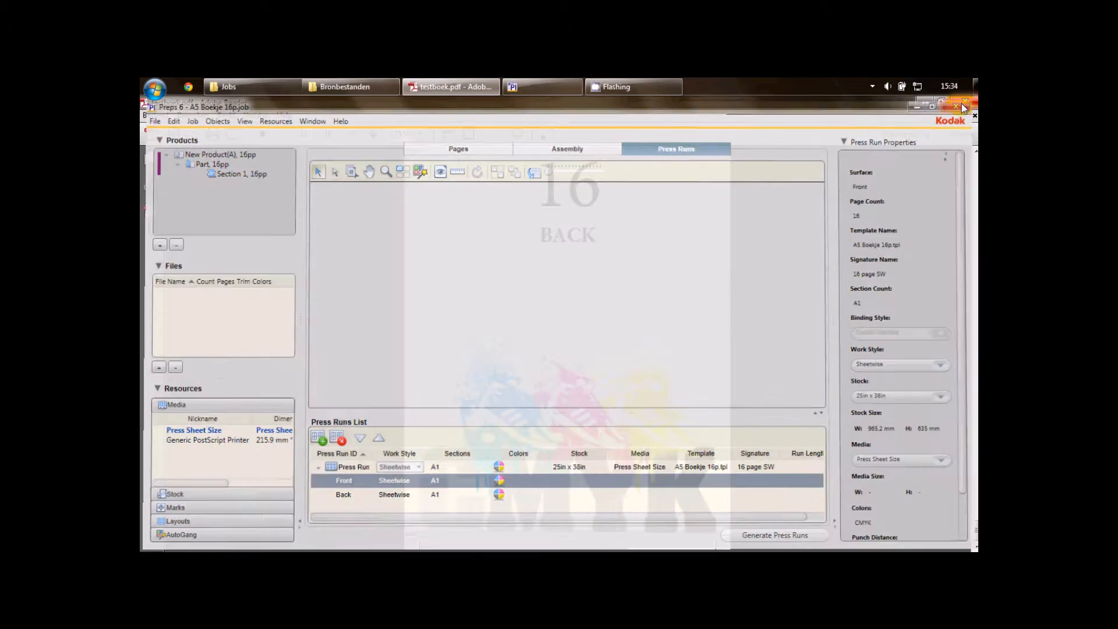
pyautogui.click(962, 103)
pyautogui.moveTo(326, 174); pyautogui.dragTo(392, 166)
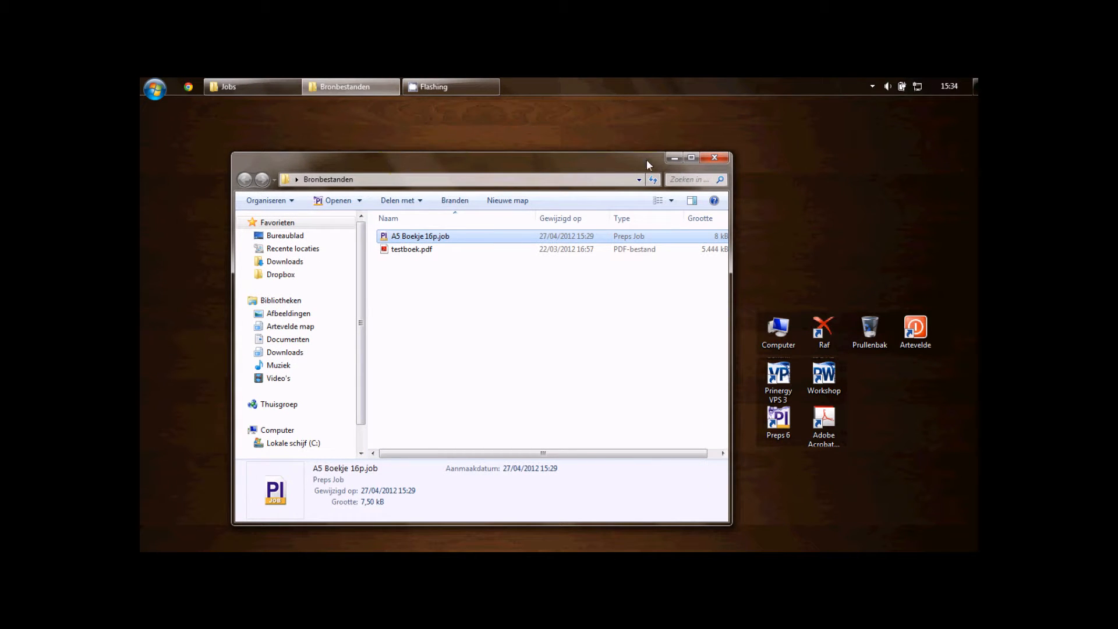
pyautogui.click(719, 162)
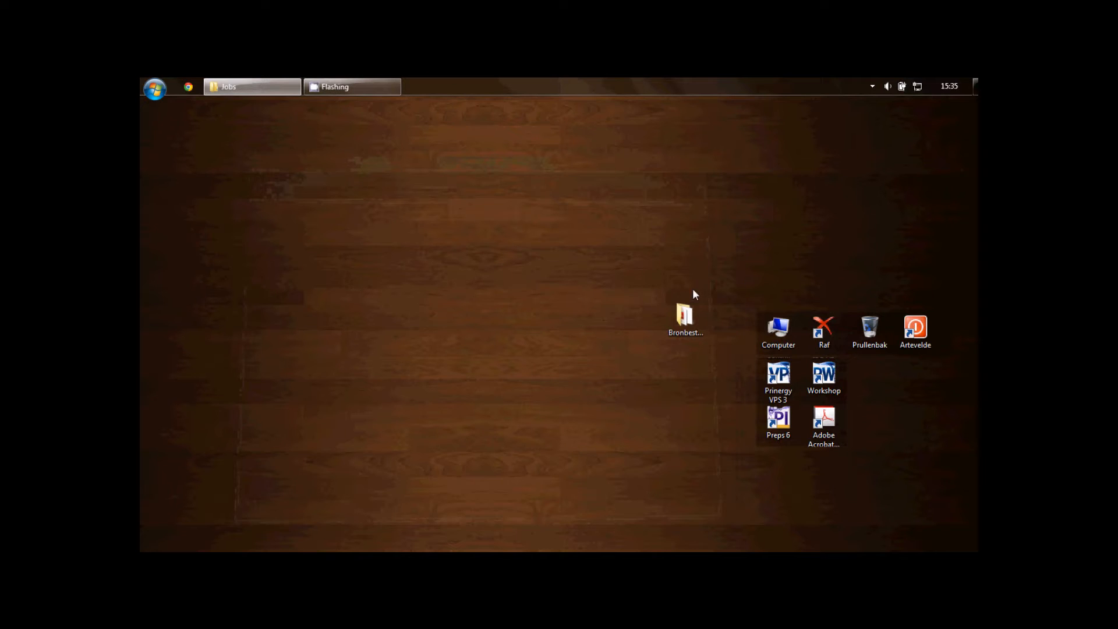
pyautogui.click(687, 314)
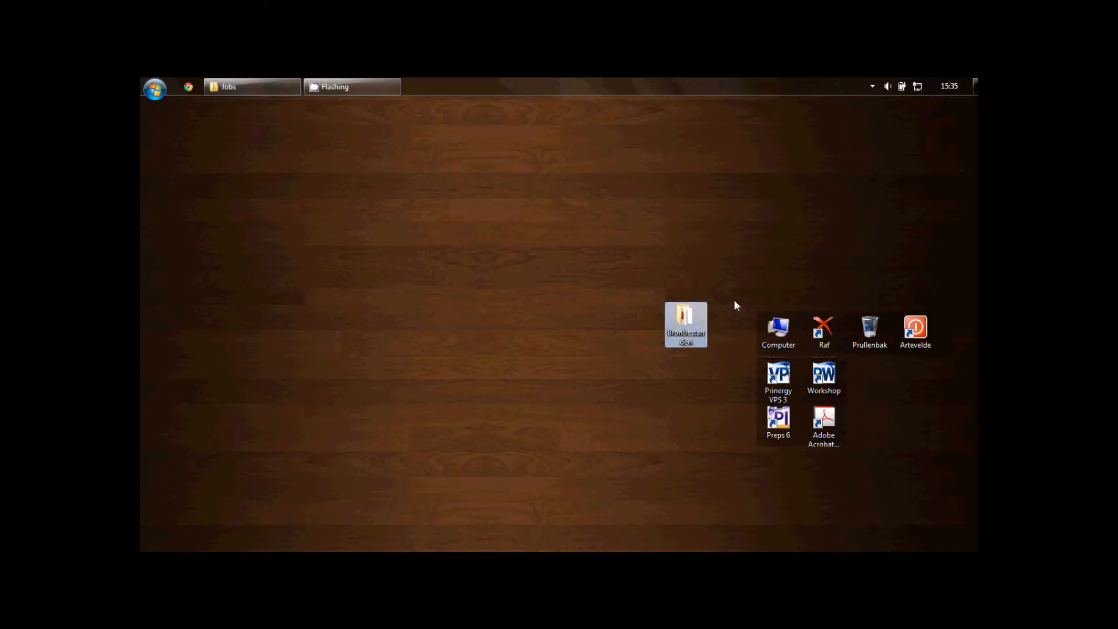
# - Start Prinergy Workshop, log in to the server with the account password, and maximize the Job Finder window
pyautogui.doubleClick(820, 377)
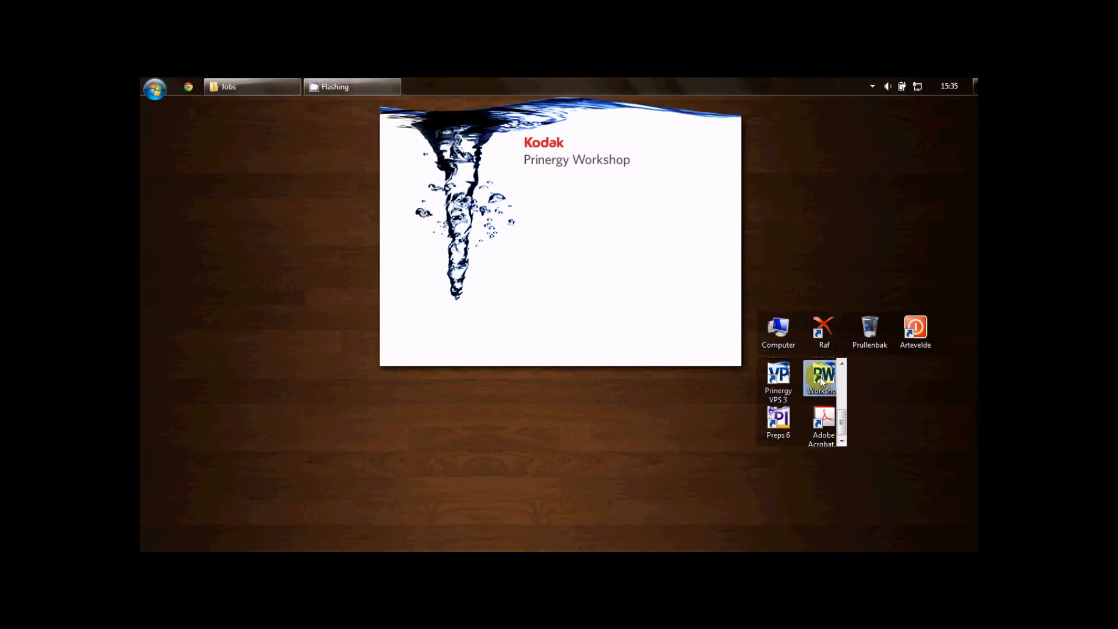
pyautogui.click(684, 198)
pyautogui.write('***')
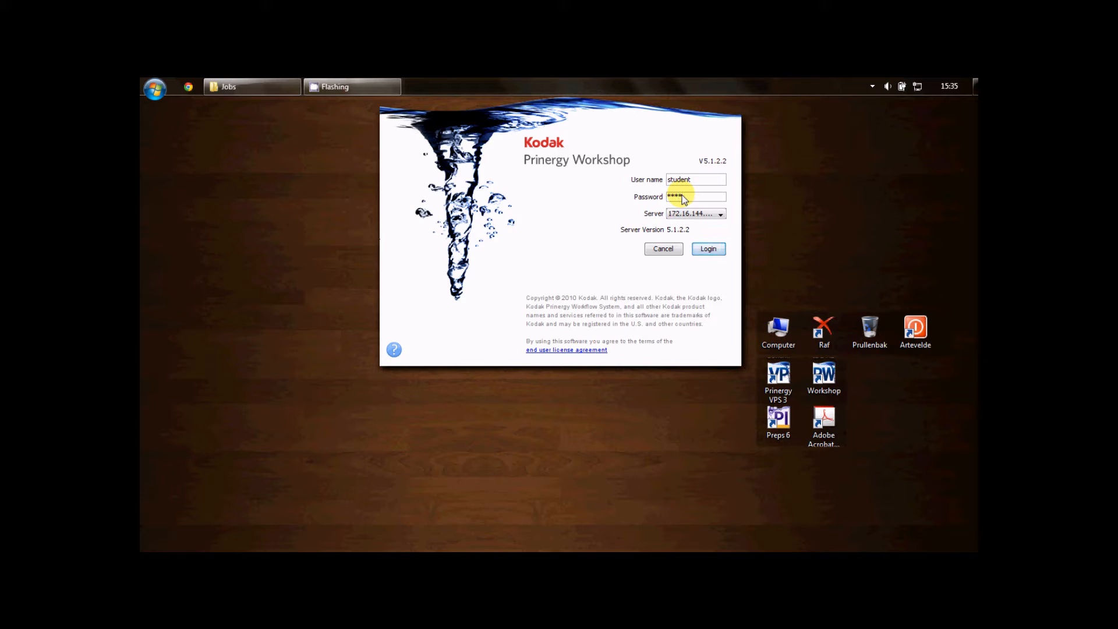
pyautogui.click(704, 215)
pyautogui.click(708, 226)
pyautogui.click(708, 255)
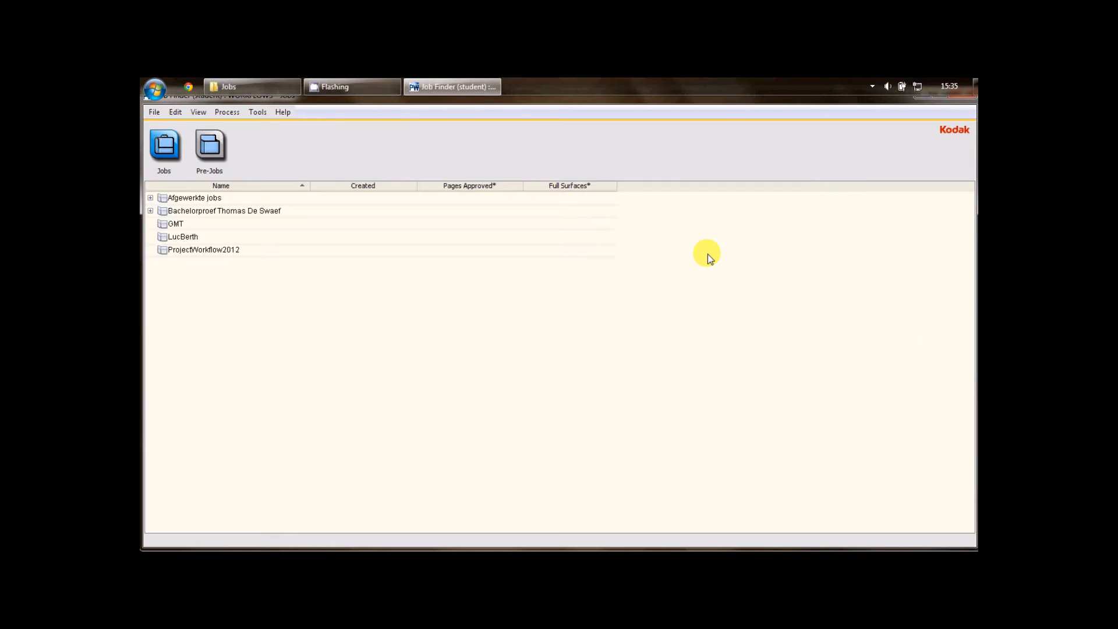
pyautogui.click(942, 103)
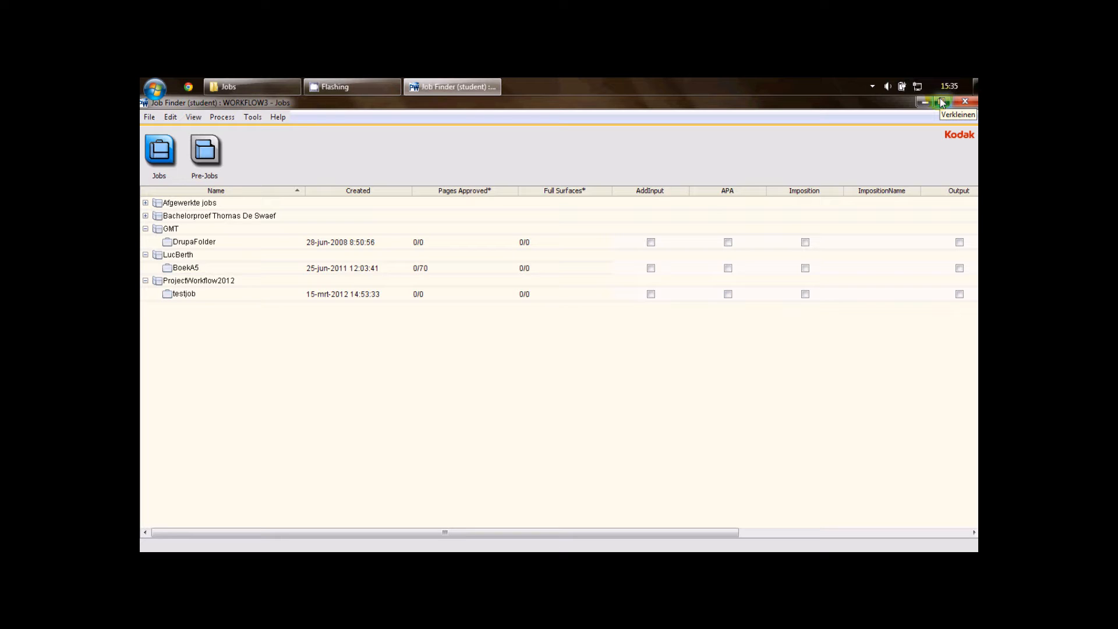
# - Create a new job named Screencast in the ProjectWorkflow2012 group and maximize its Job Manager window
pyautogui.click(236, 281)
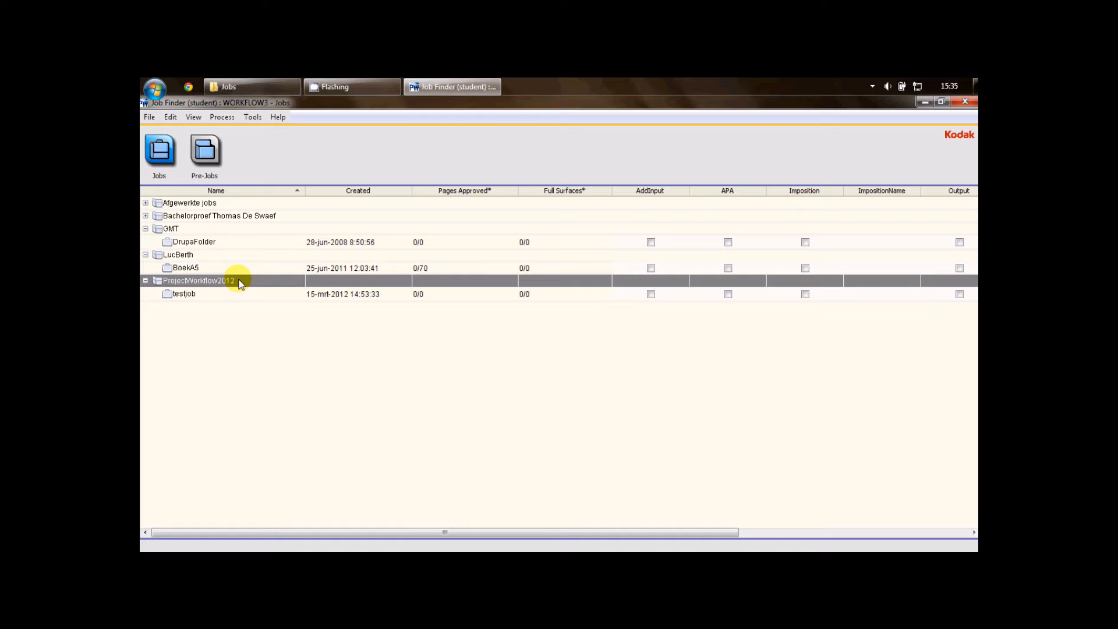
pyautogui.rightClick(234, 319)
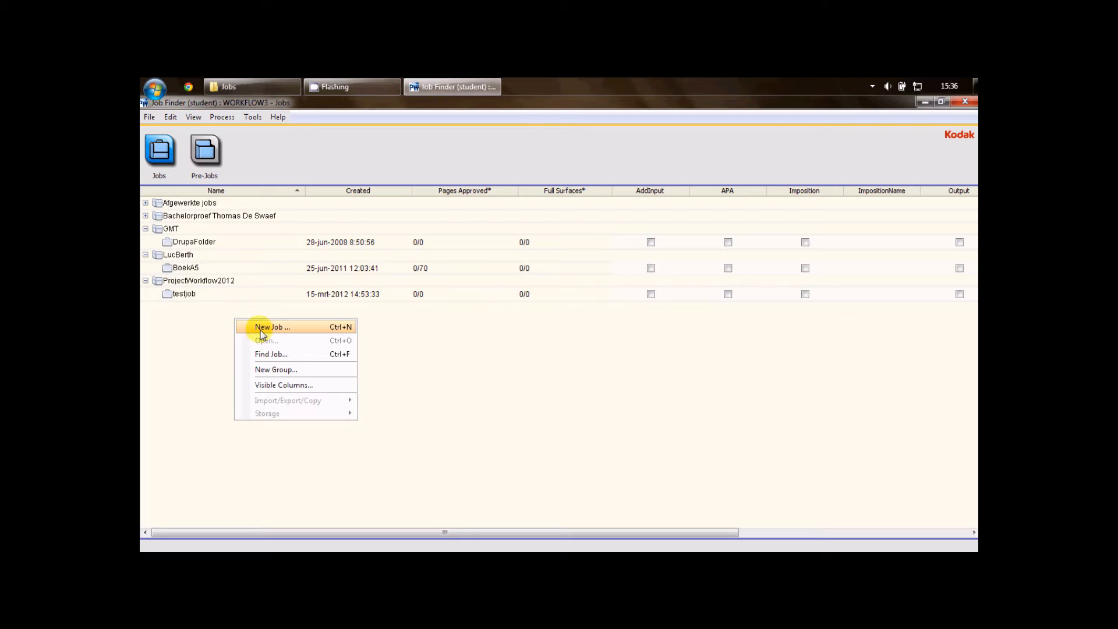
pyautogui.click(260, 330)
pyautogui.write('Scr')
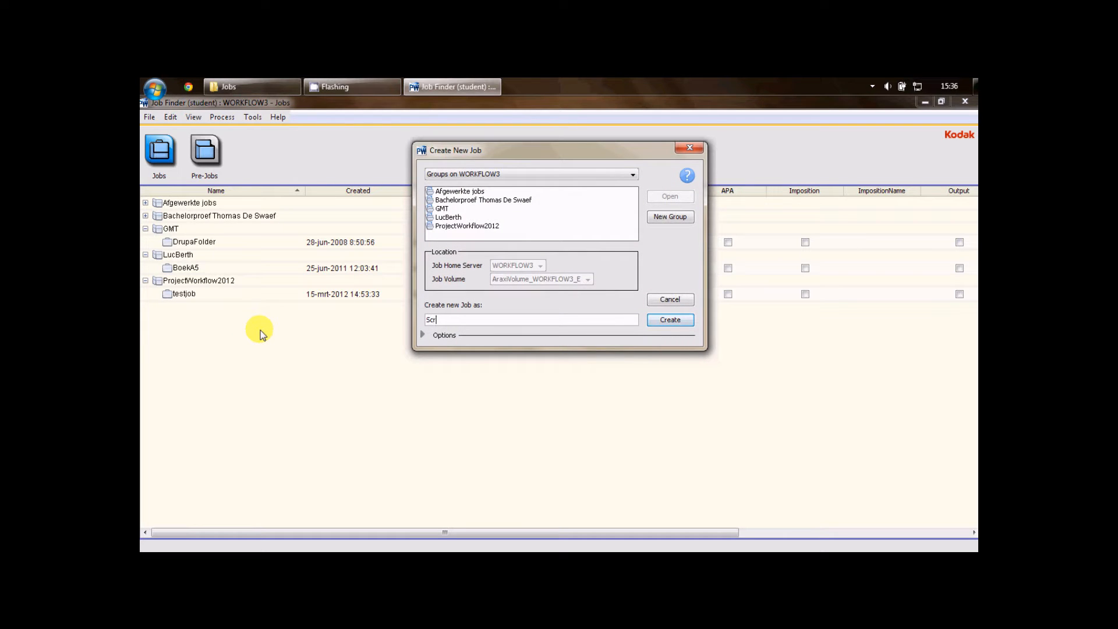
pyautogui.write('eencast')
pyautogui.click(471, 225)
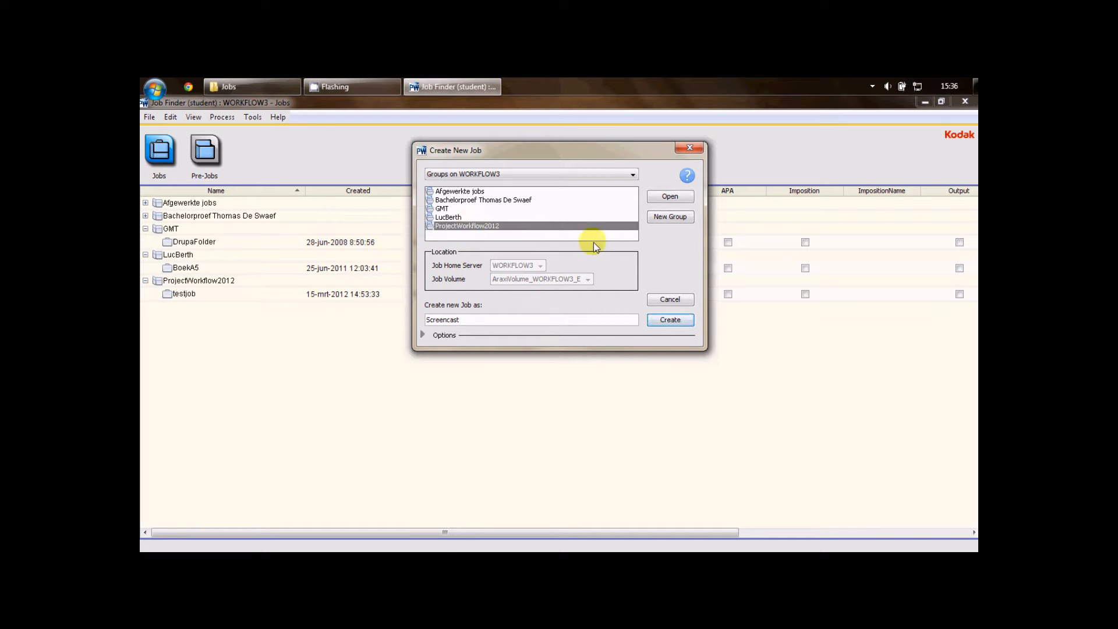
pyautogui.click(671, 320)
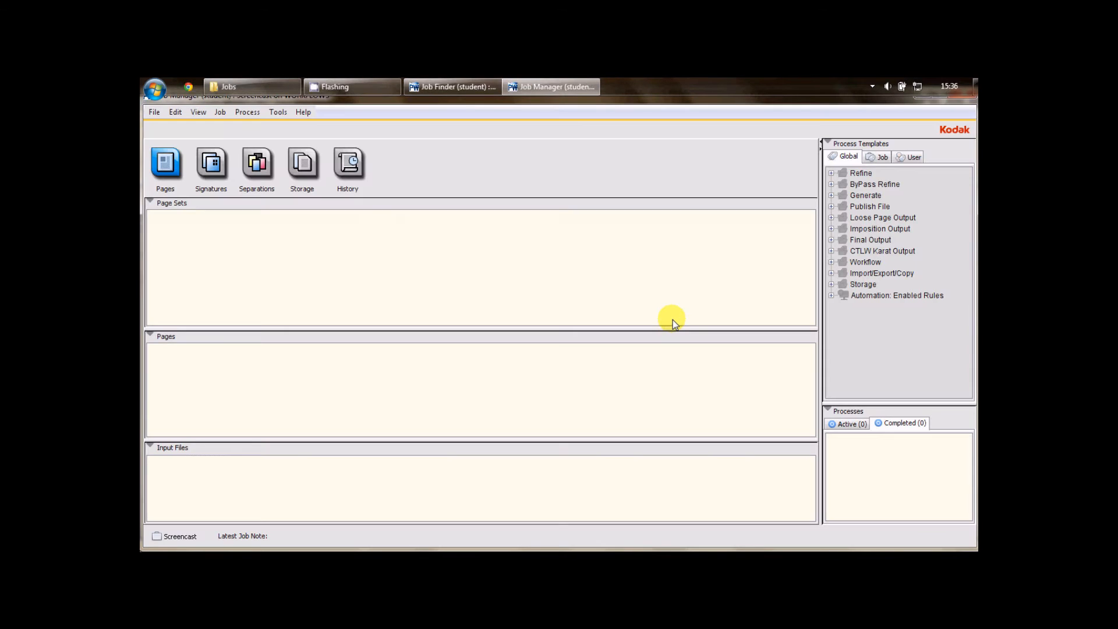
pyautogui.click(942, 92)
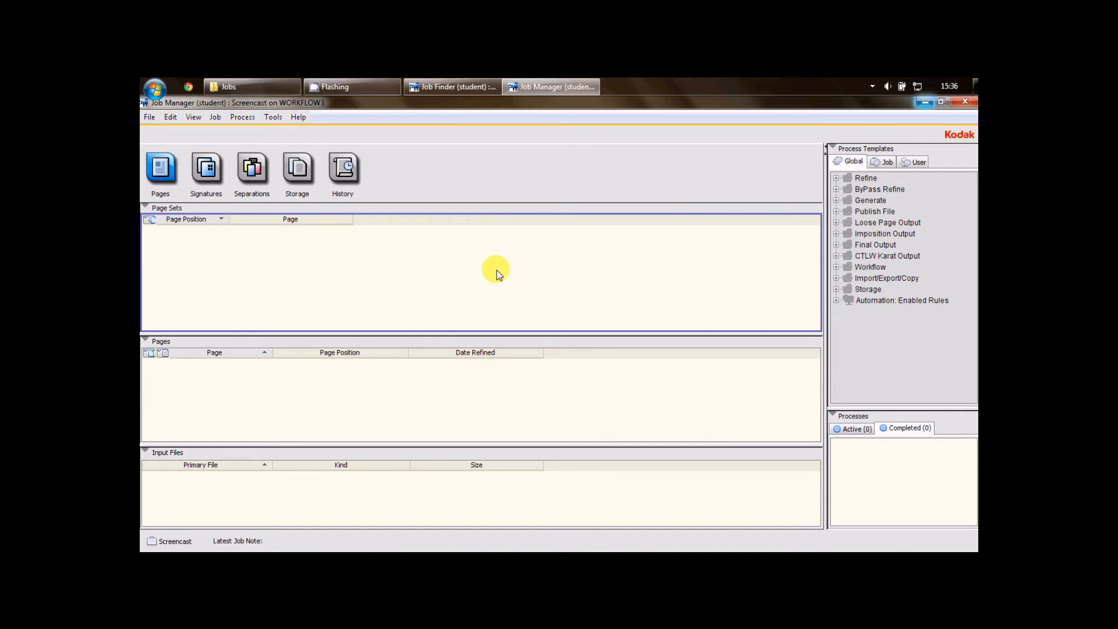
# - Copy the Bronbestanden folder from the desktop into the Screencast job folder on the server
pyautogui.click(153, 117)
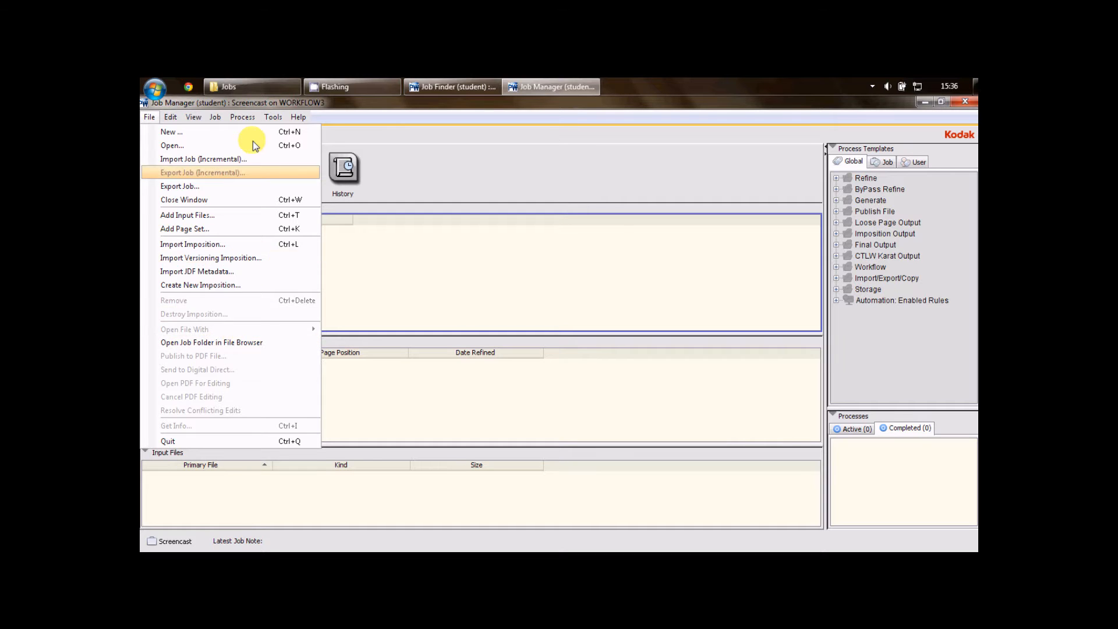
pyautogui.click(257, 86)
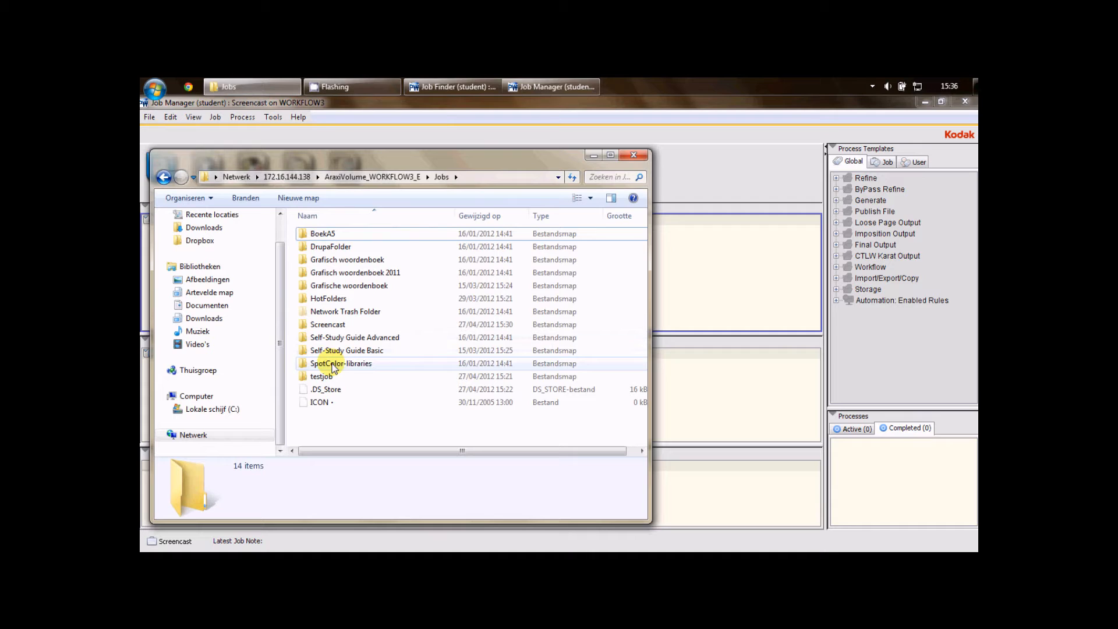
pyautogui.doubleClick(338, 325)
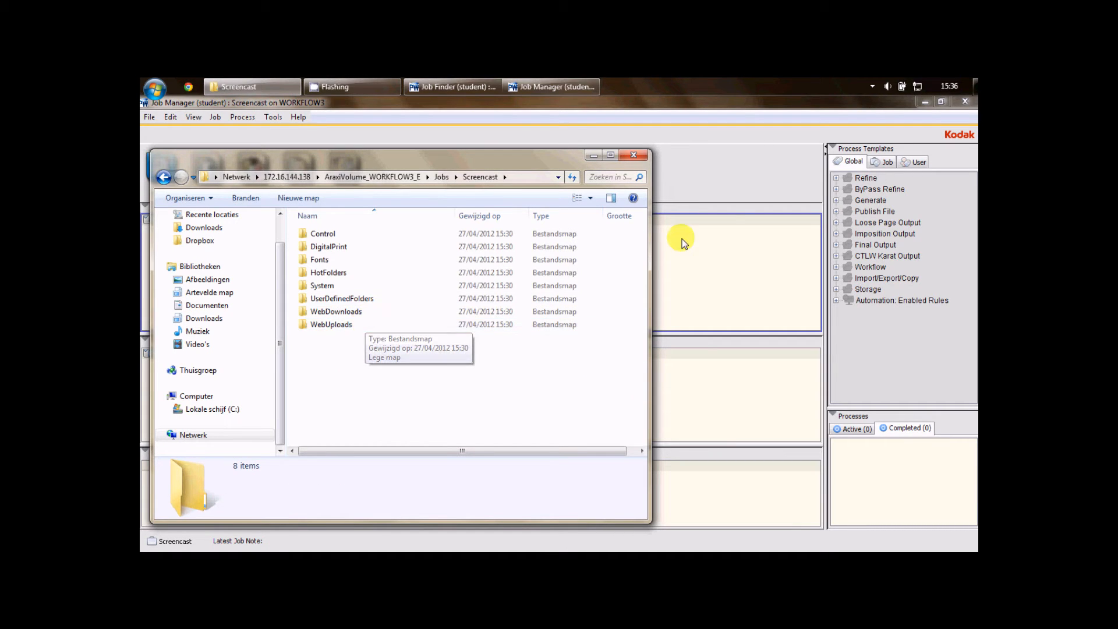
pyautogui.click(924, 102)
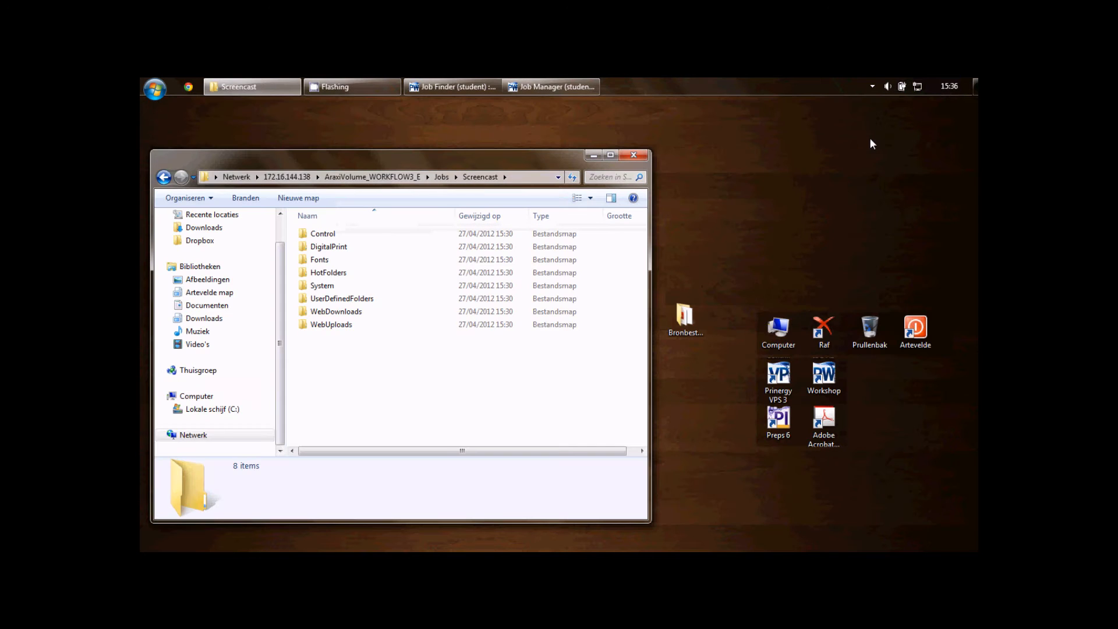
pyautogui.moveTo(699, 319); pyautogui.dragTo(366, 388)
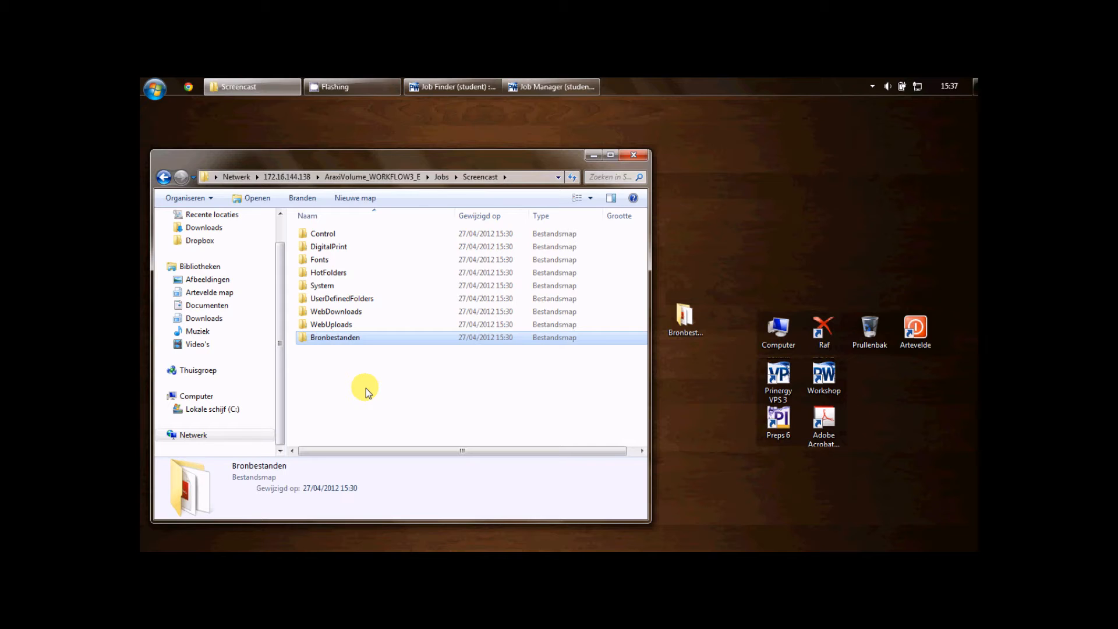
# - Add testboek.pdf from the Screencast job's Bronbestanden folder as an input file in Job Manager
pyautogui.moveTo(541, 78)
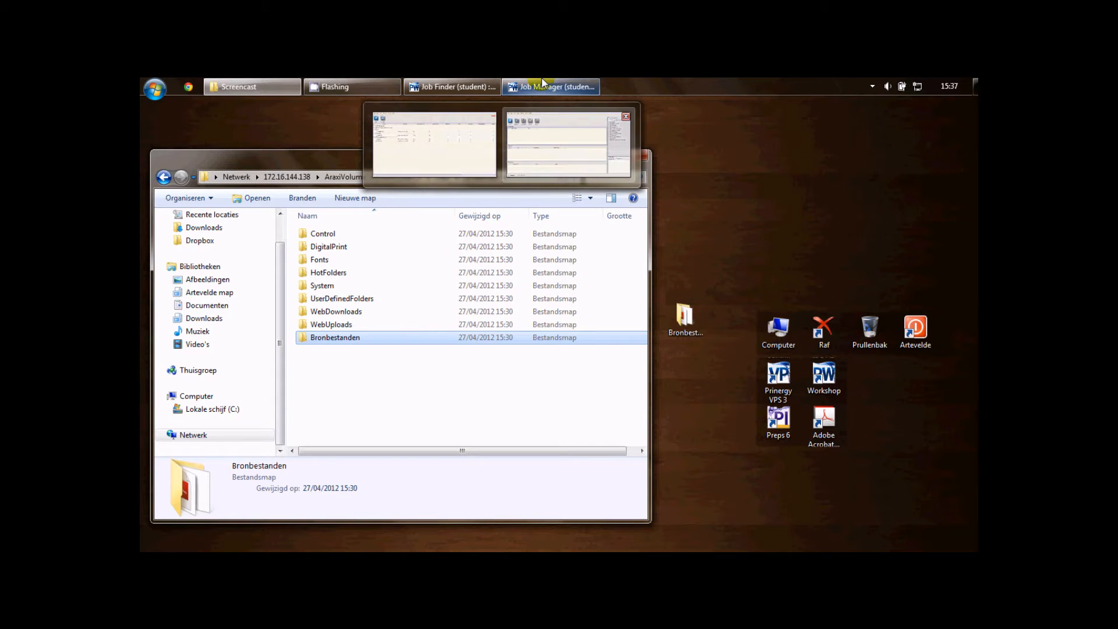
pyautogui.click(542, 80)
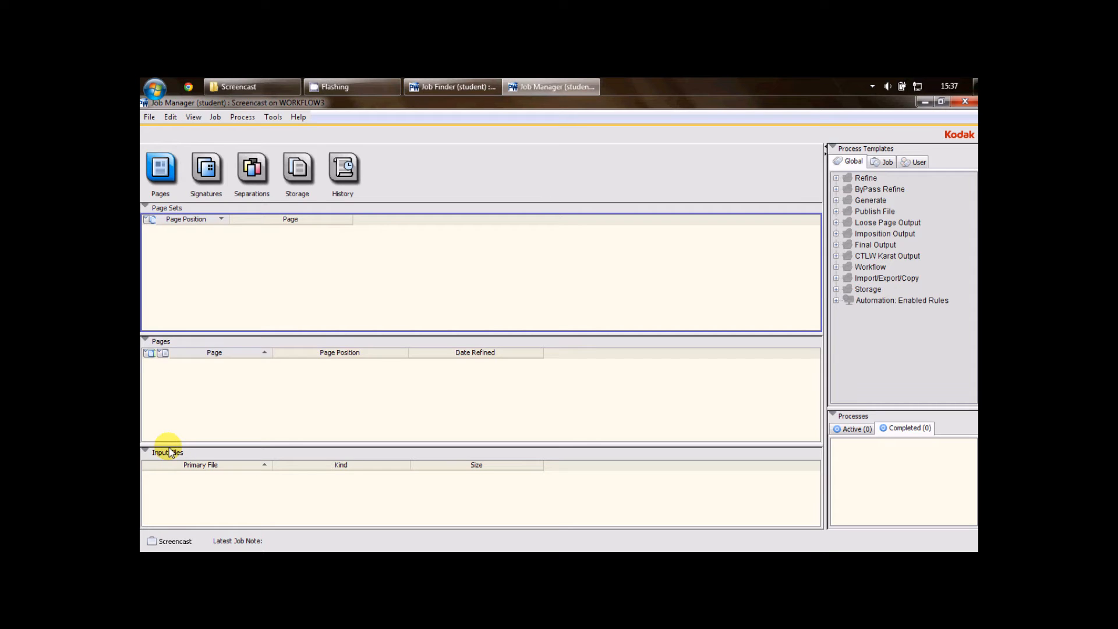
pyautogui.rightClick(182, 484)
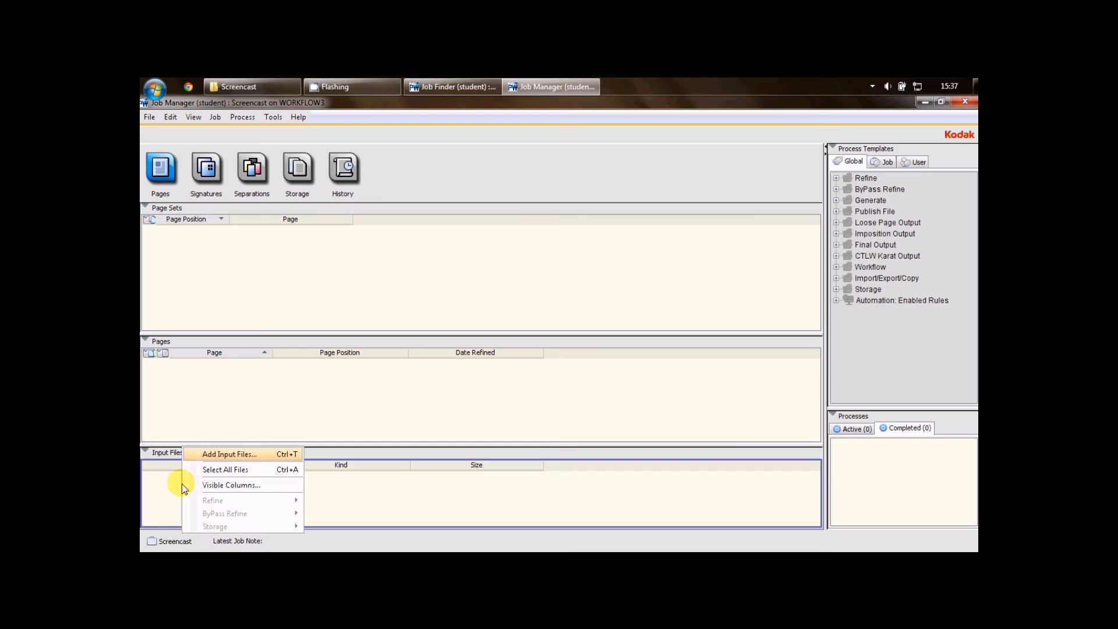
pyautogui.click(222, 456)
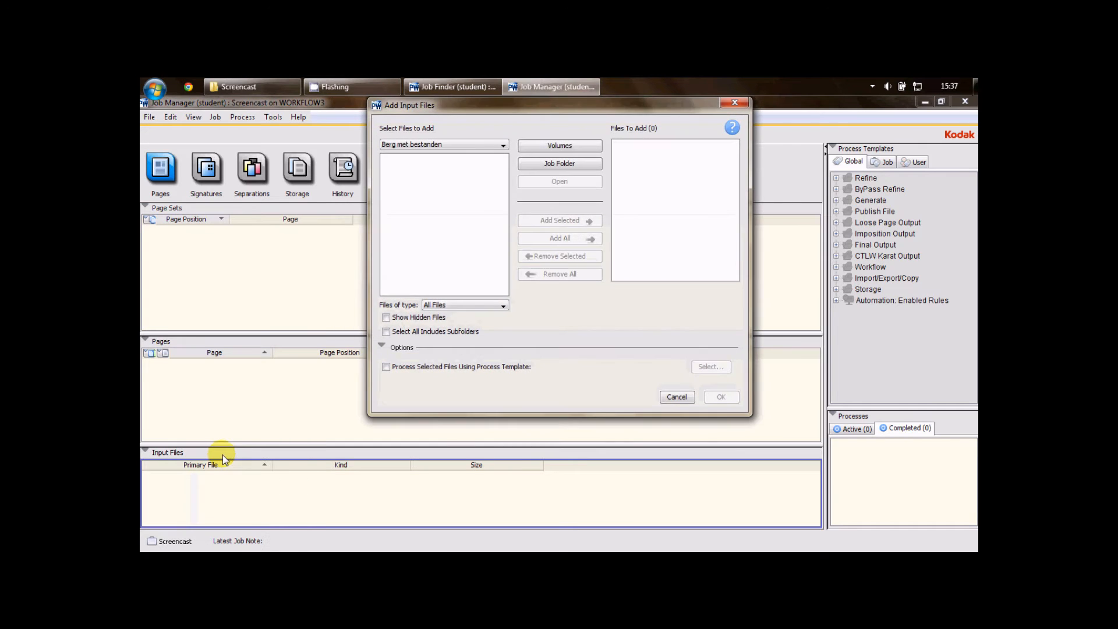
pyautogui.click(490, 141)
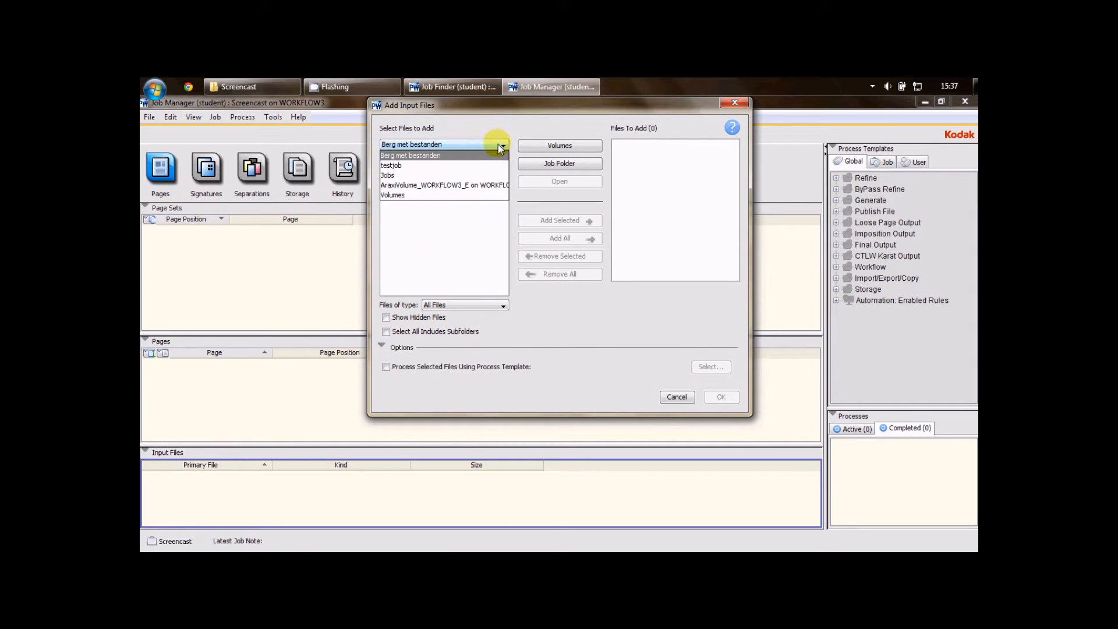
pyautogui.click(481, 174)
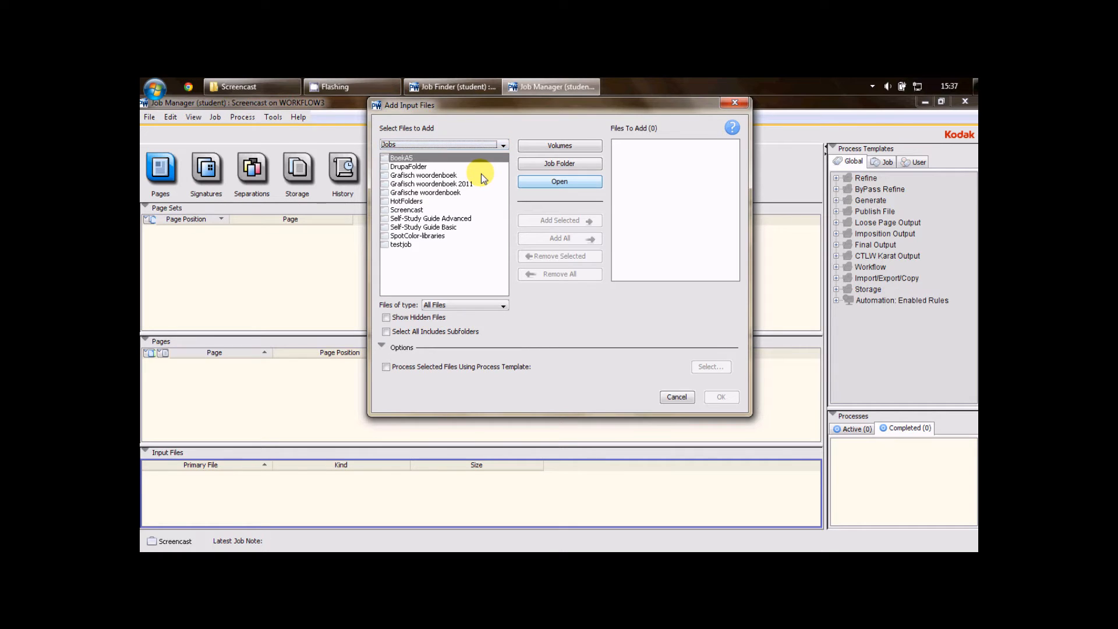
pyautogui.doubleClick(419, 211)
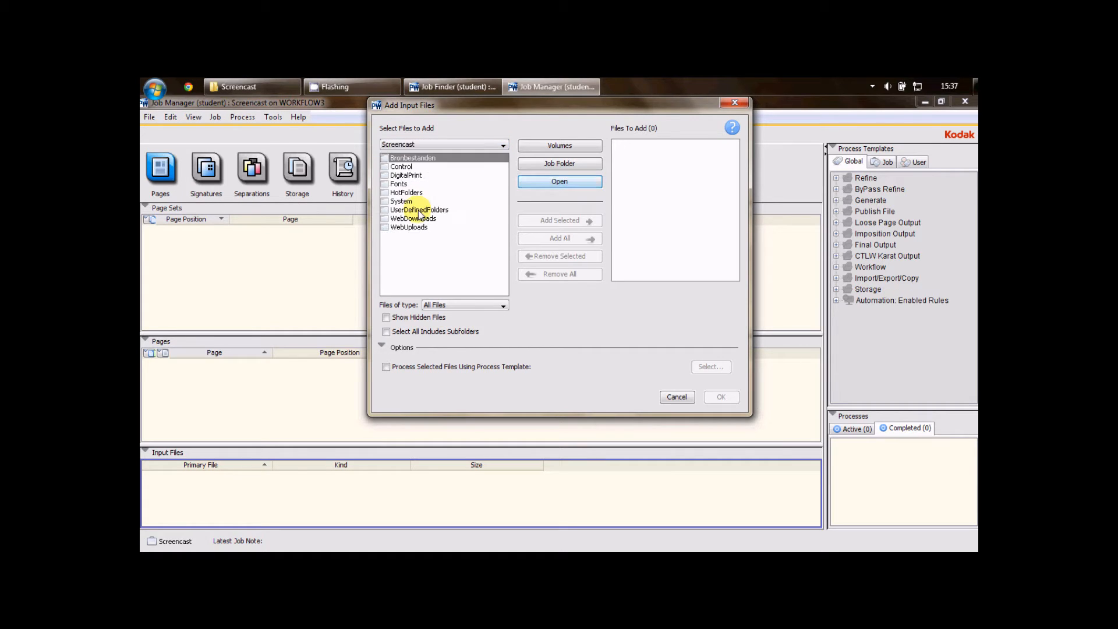
pyautogui.doubleClick(420, 158)
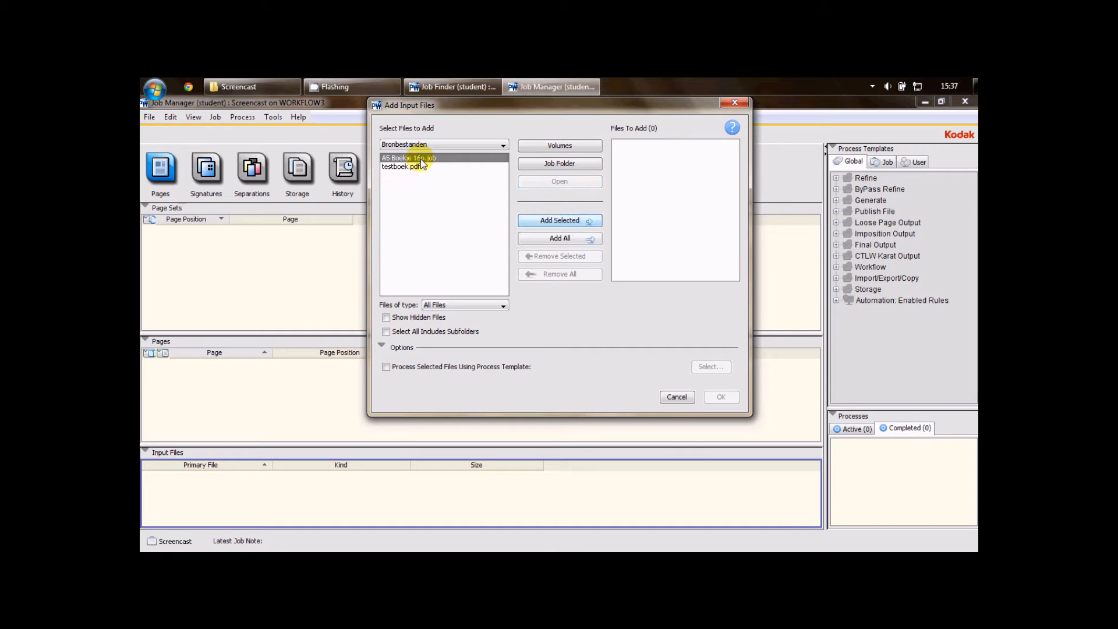
pyautogui.click(419, 167)
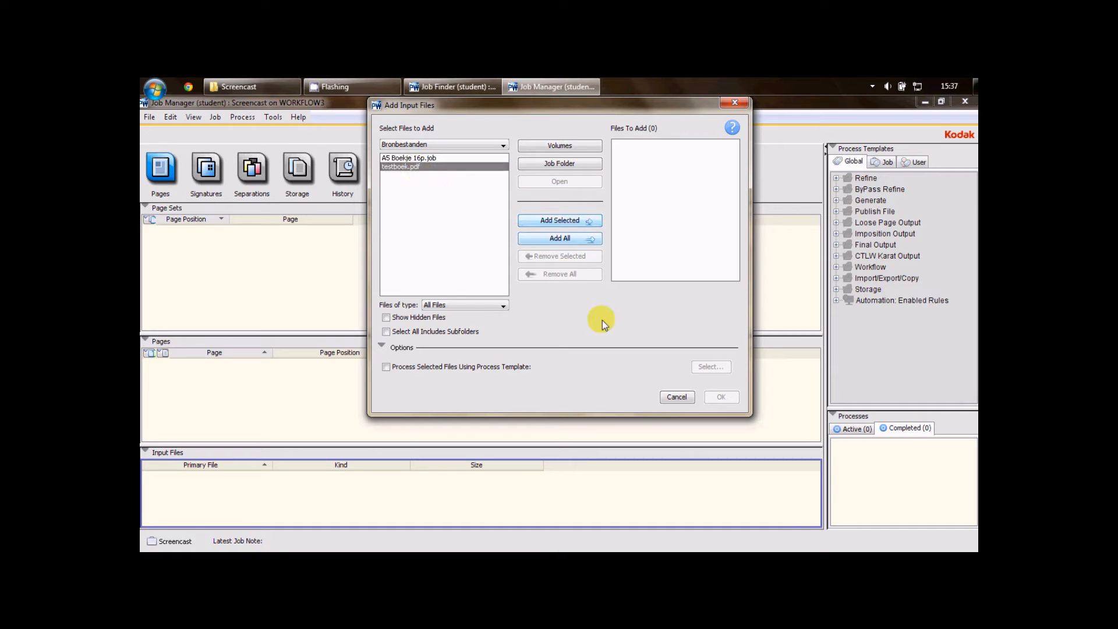
pyautogui.click(600, 225)
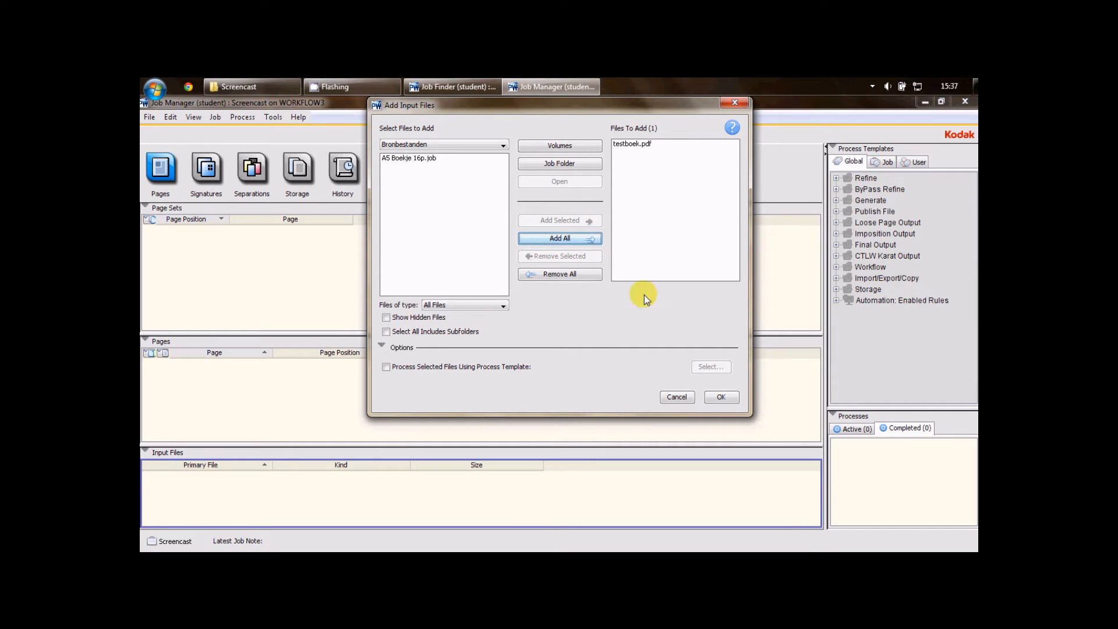
pyautogui.click(721, 398)
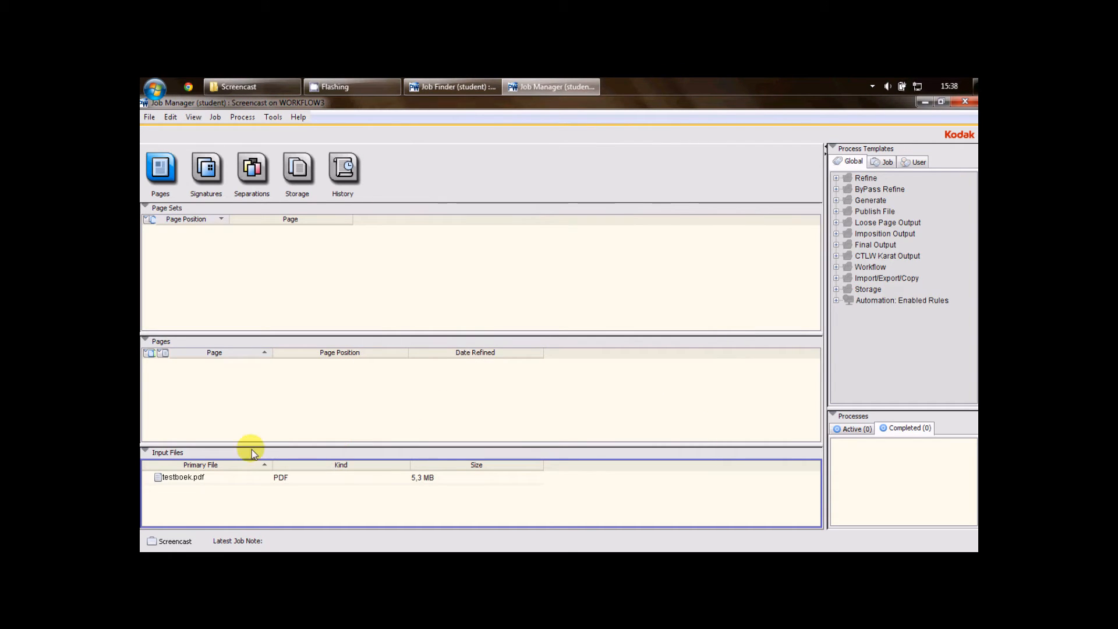
# - Refine testboek.pdf with the 1stRef-Normz process template, checking its PDF Preflight settings, and close the process information when it is done
pyautogui.rightClick(201, 478)
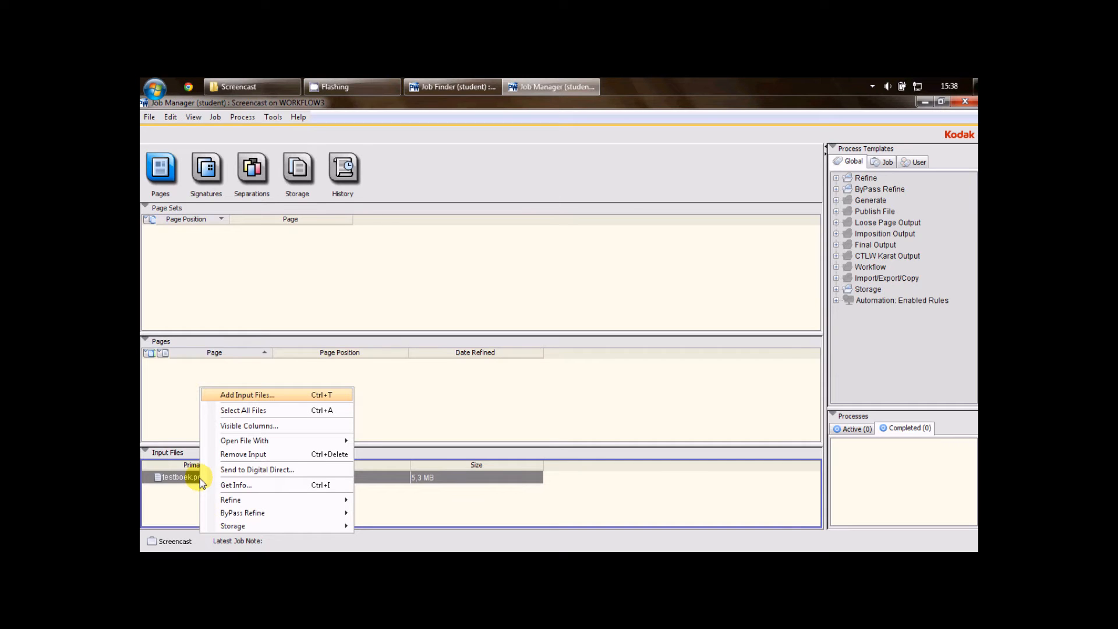
pyautogui.moveTo(314, 499)
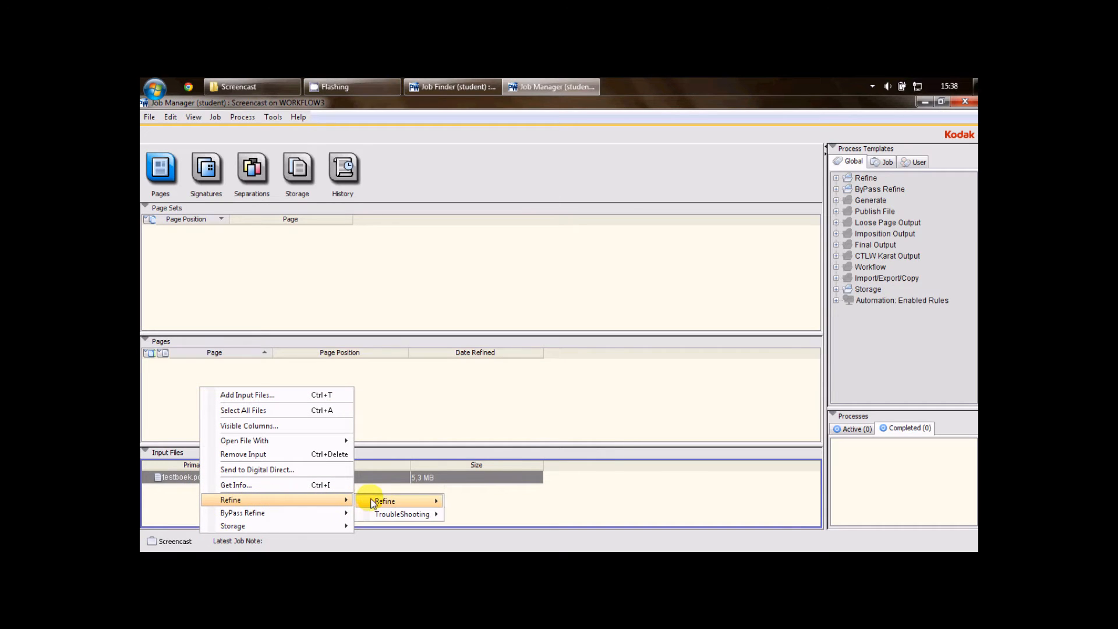
pyautogui.moveTo(373, 502)
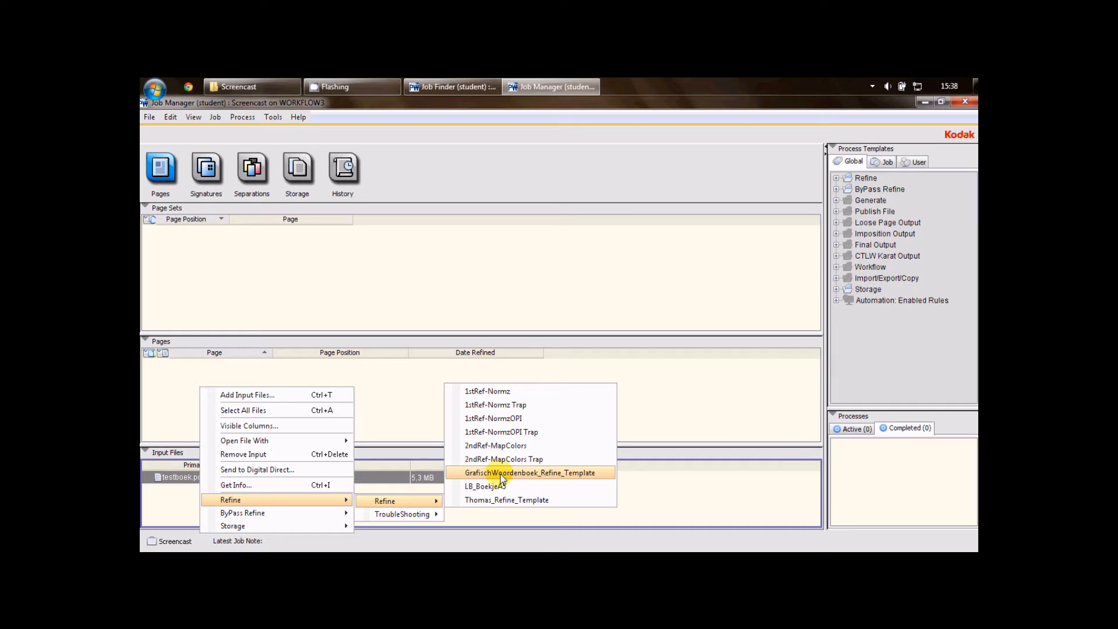
pyautogui.click(522, 390)
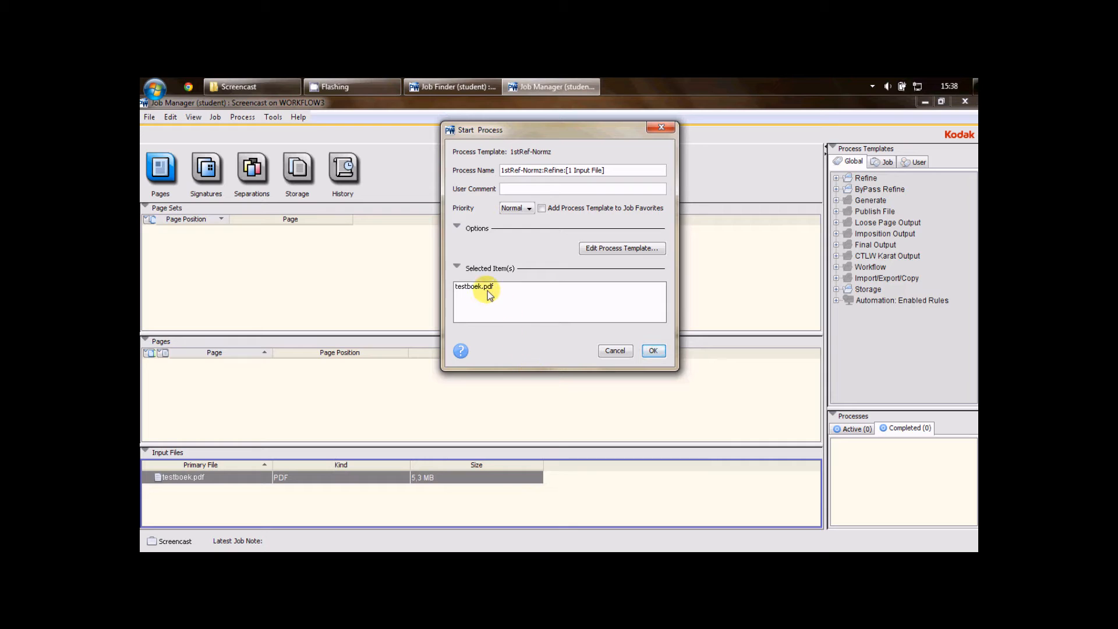
pyautogui.click(603, 249)
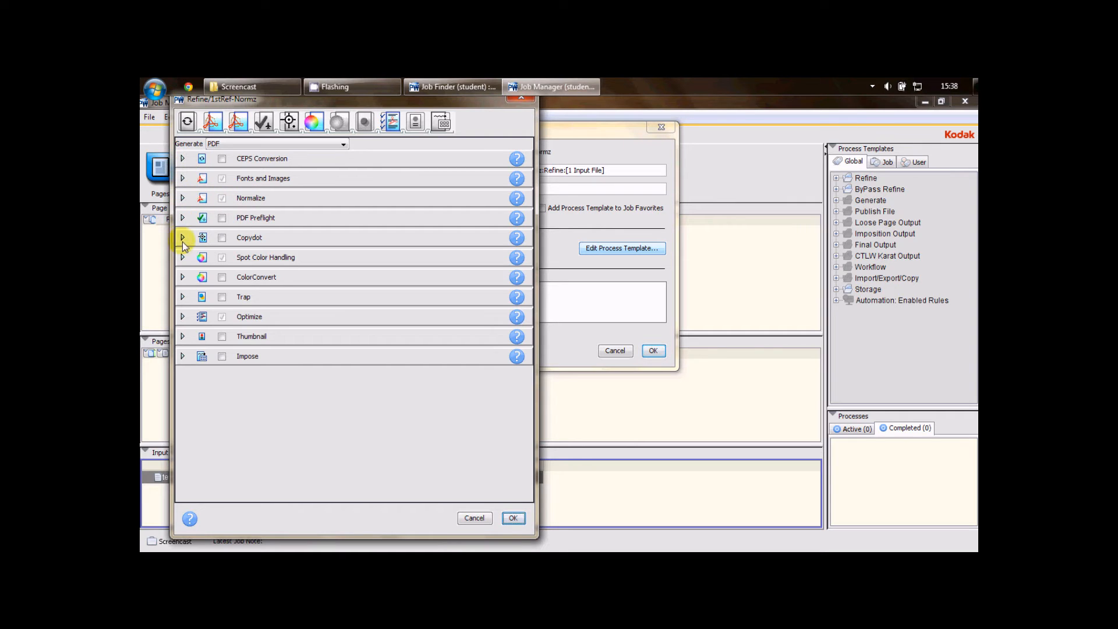
pyautogui.click(182, 217)
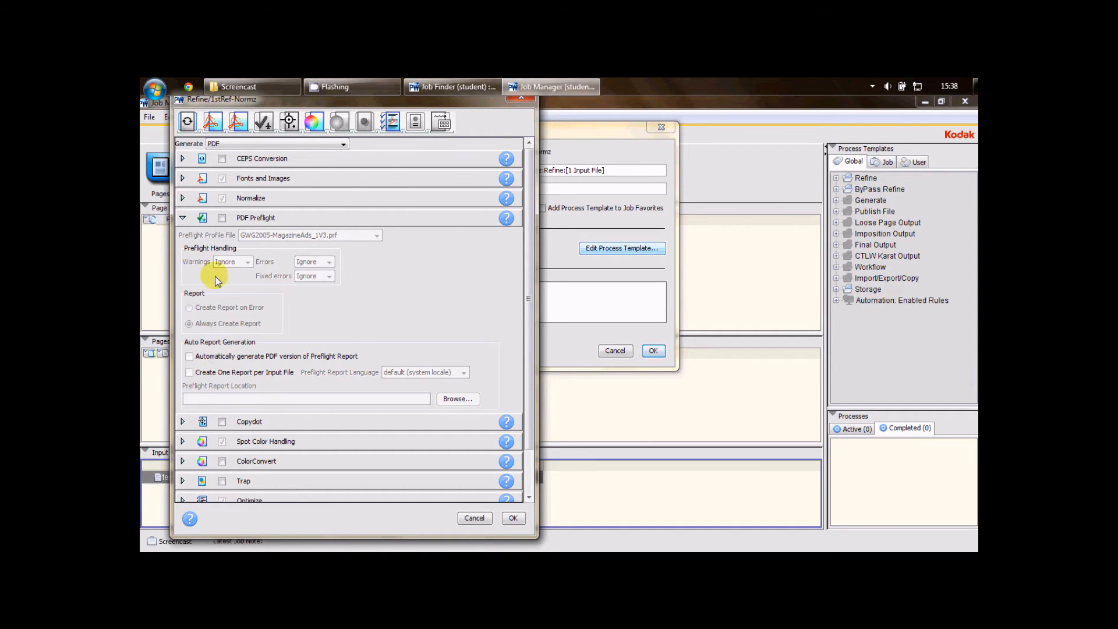
pyautogui.click(183, 218)
pyautogui.click(513, 517)
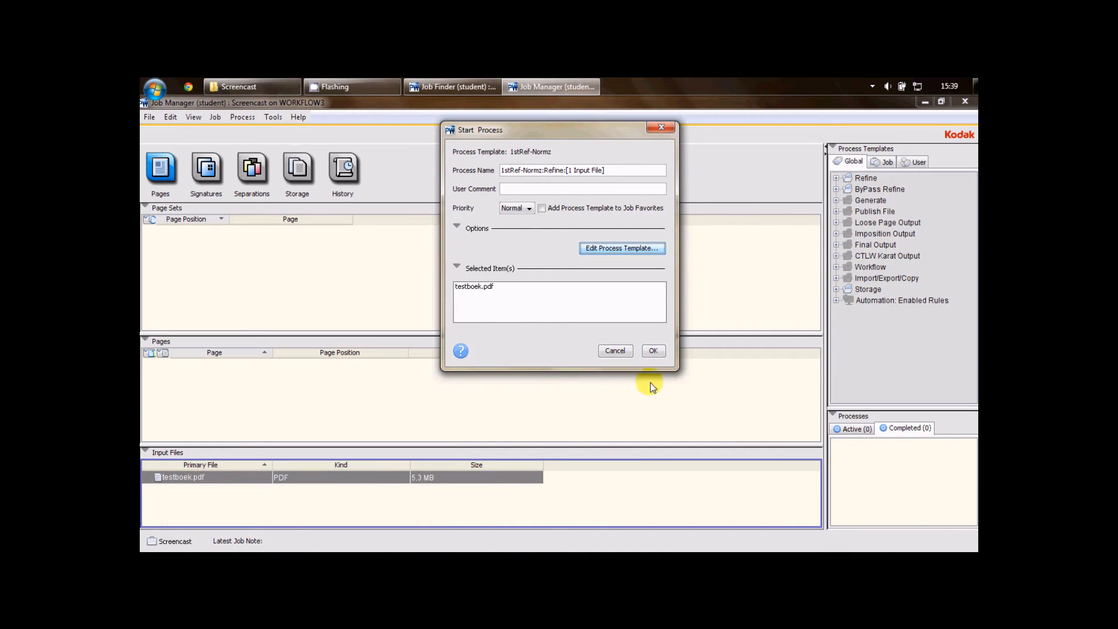
pyautogui.click(660, 354)
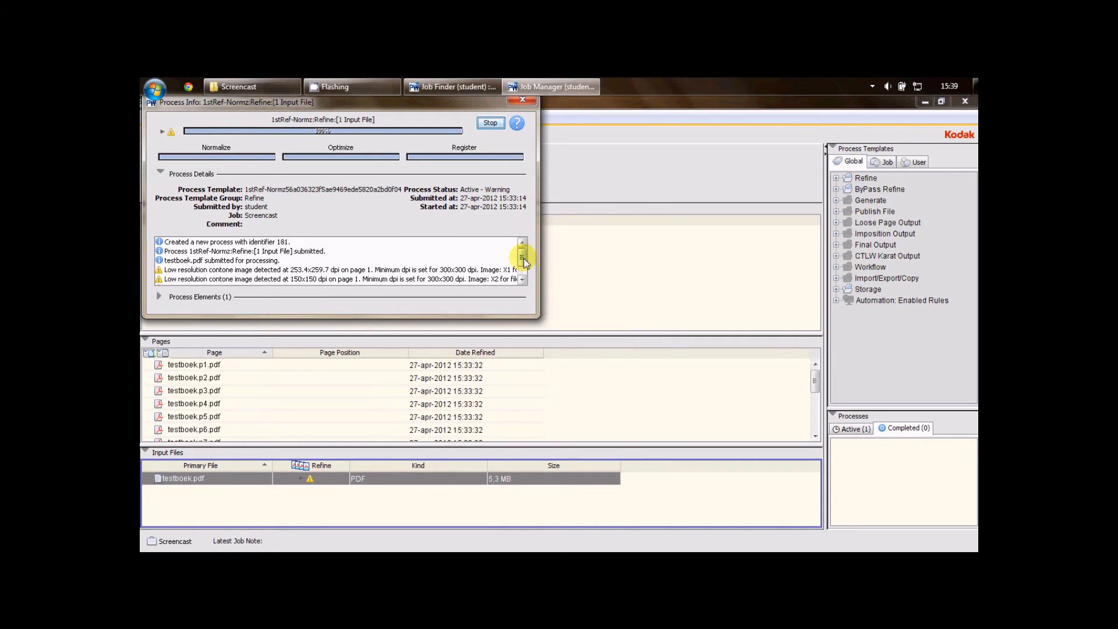
pyautogui.click(522, 276)
pyautogui.click(489, 124)
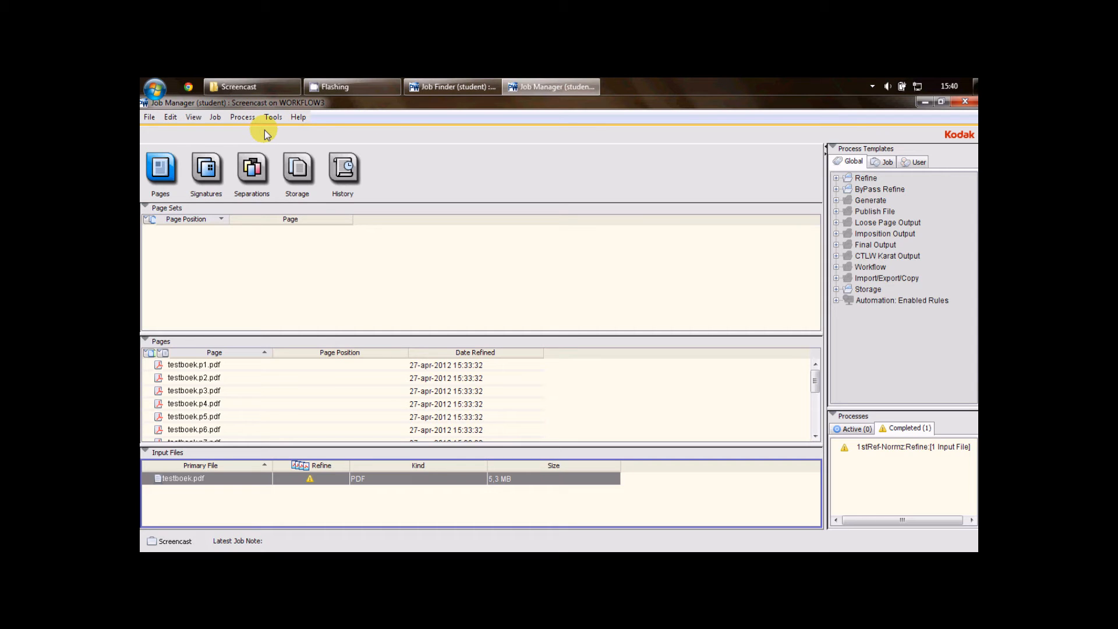
# - Import the imposition A5 Boekje 16p.job from the Screencast job's Bronbestanden folder with the ImportAll process
pyautogui.click(150, 118)
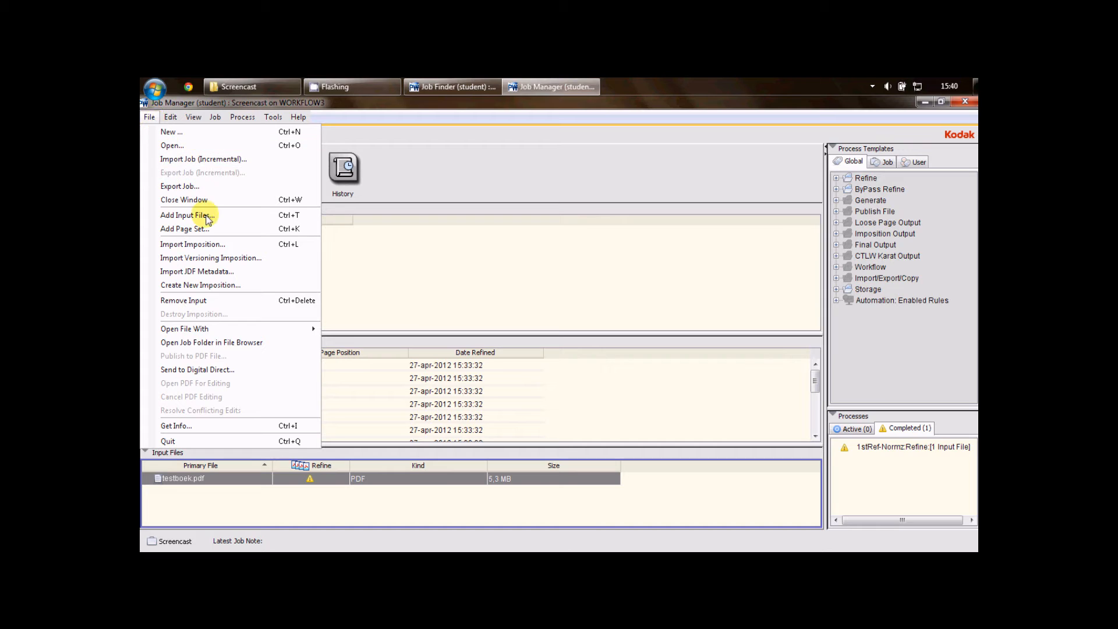
pyautogui.click(212, 247)
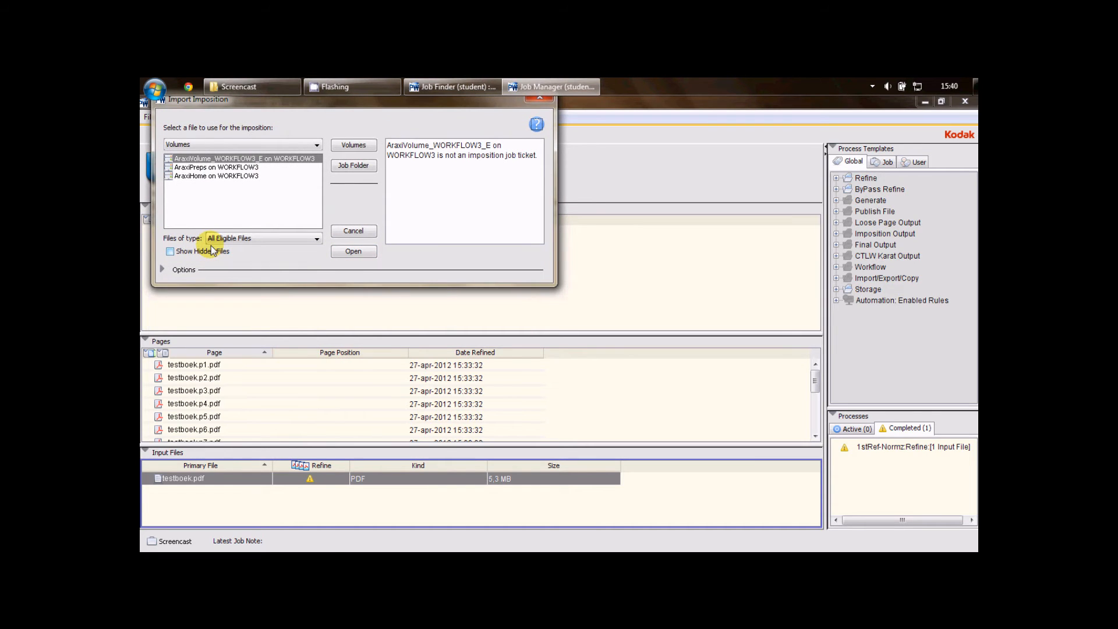
pyautogui.doubleClick(261, 161)
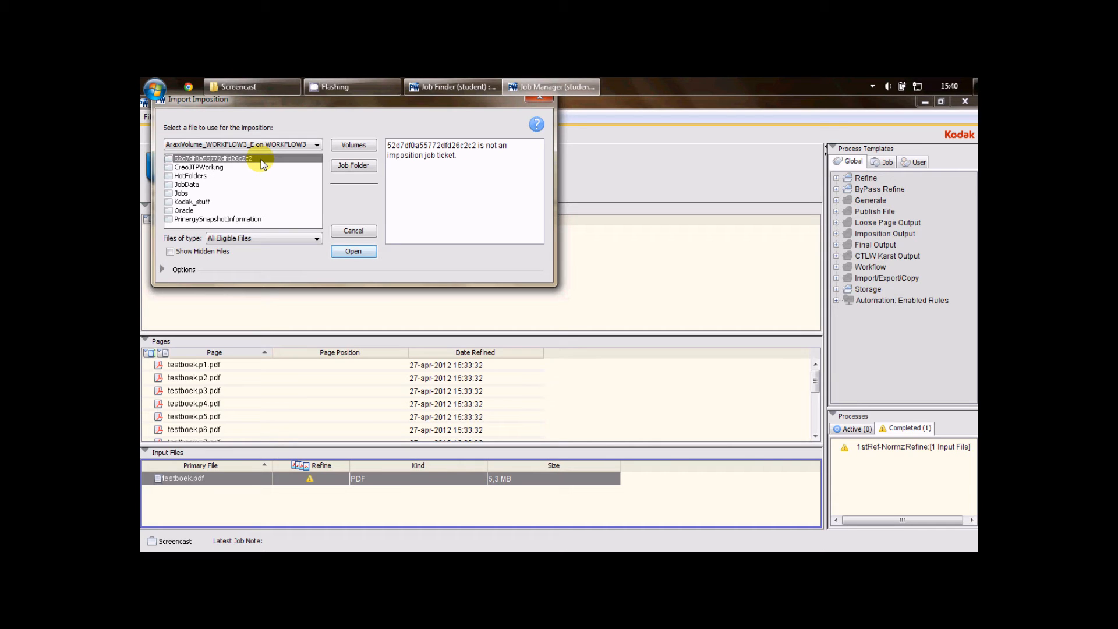
pyautogui.doubleClick(185, 193)
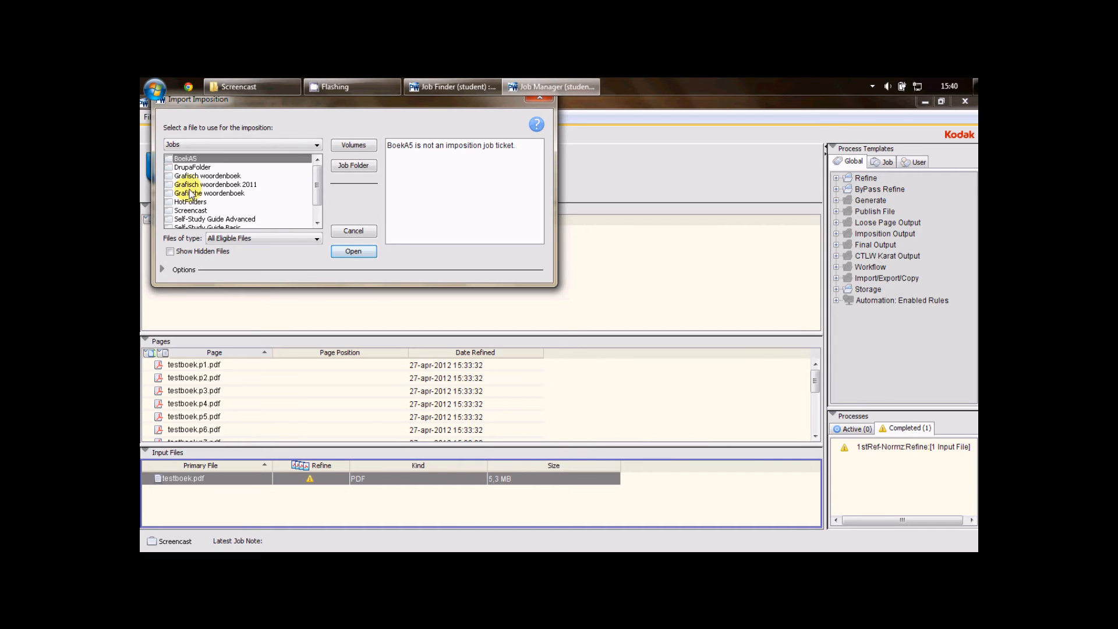
pyautogui.doubleClick(192, 210)
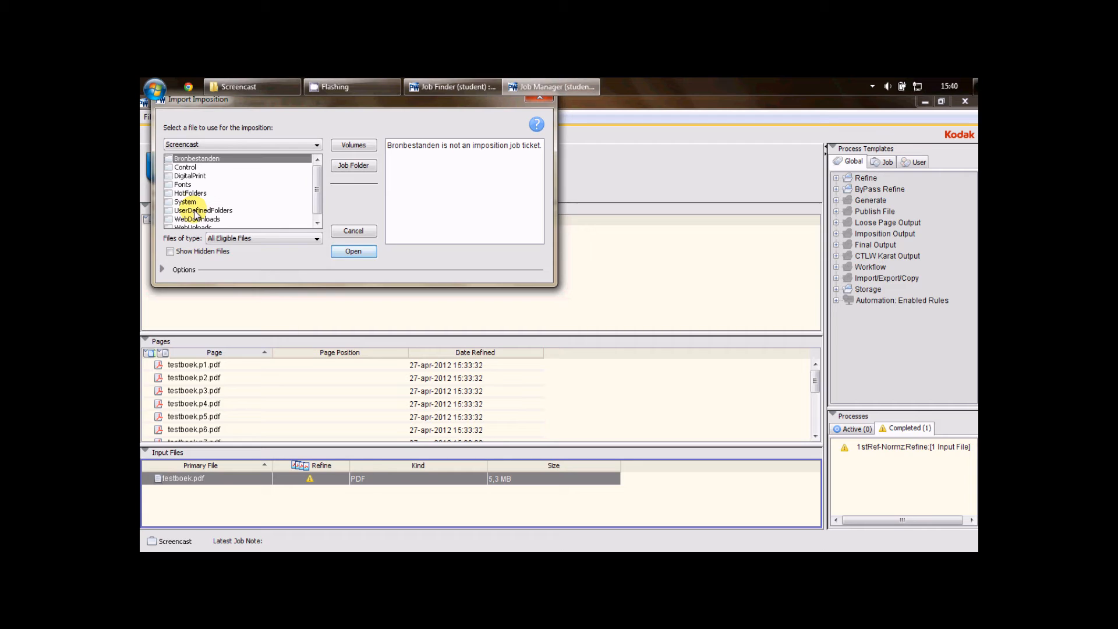
pyautogui.doubleClick(208, 163)
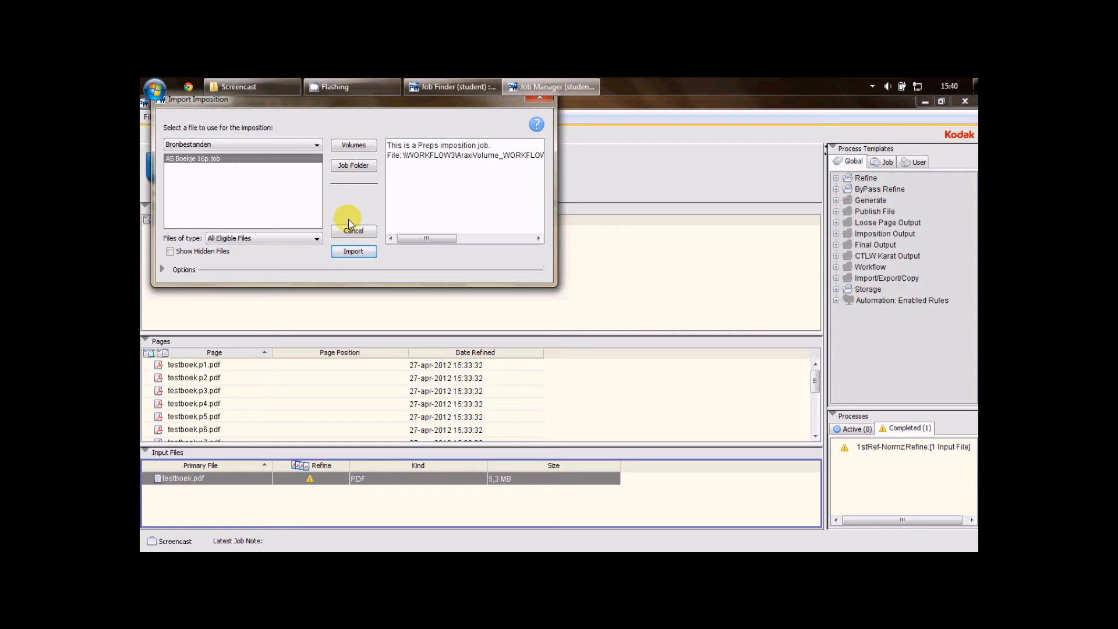
pyautogui.click(359, 252)
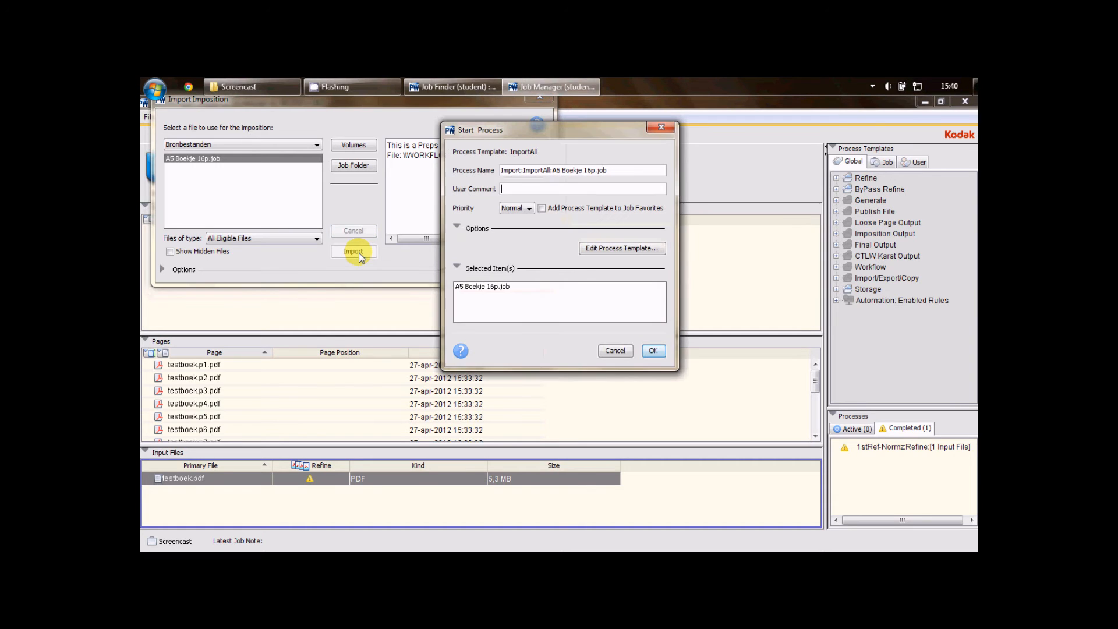
pyautogui.click(654, 351)
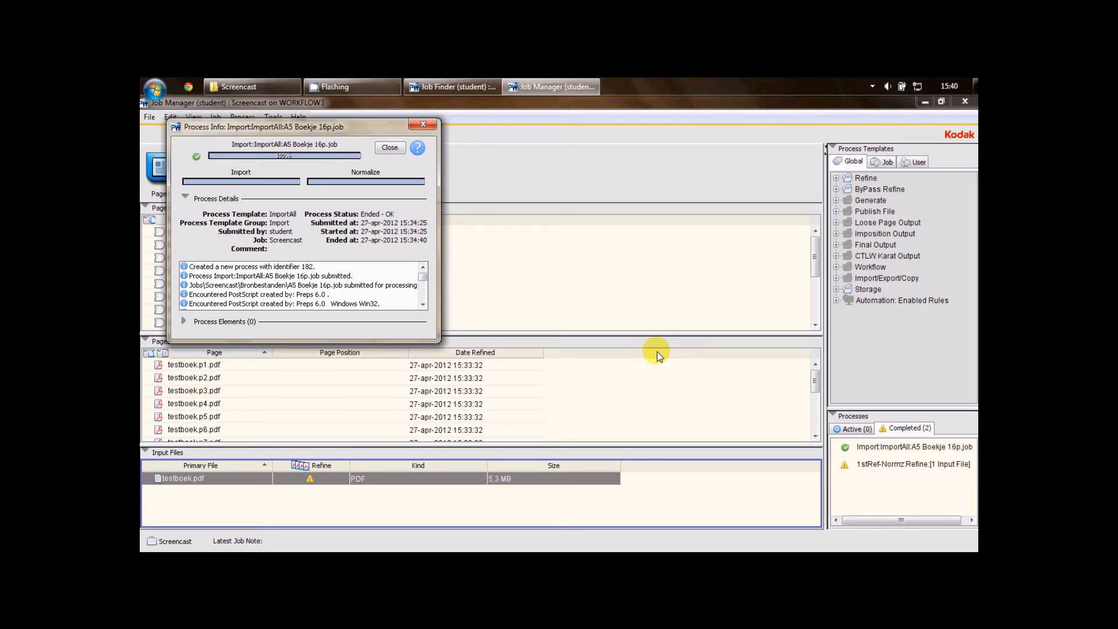
pyautogui.click(389, 146)
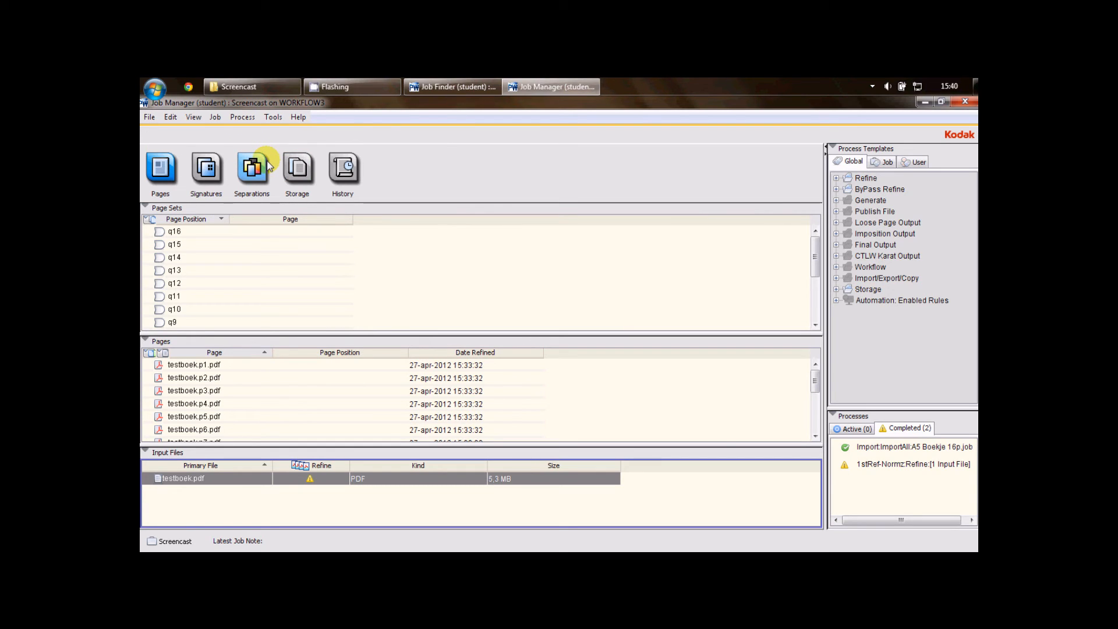
# - Assign all 16 testboek pages to positions q1 to q16 of the A5 Boekje 16p page set
pyautogui.click(194, 365)
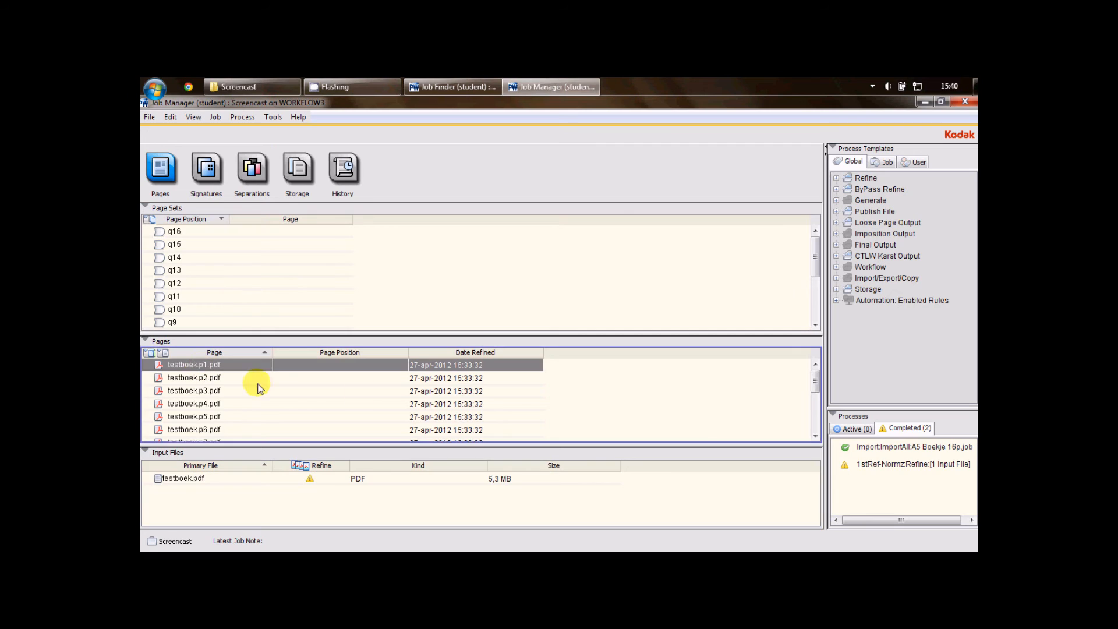
pyautogui.moveTo(814, 382); pyautogui.dragTo(817, 427)
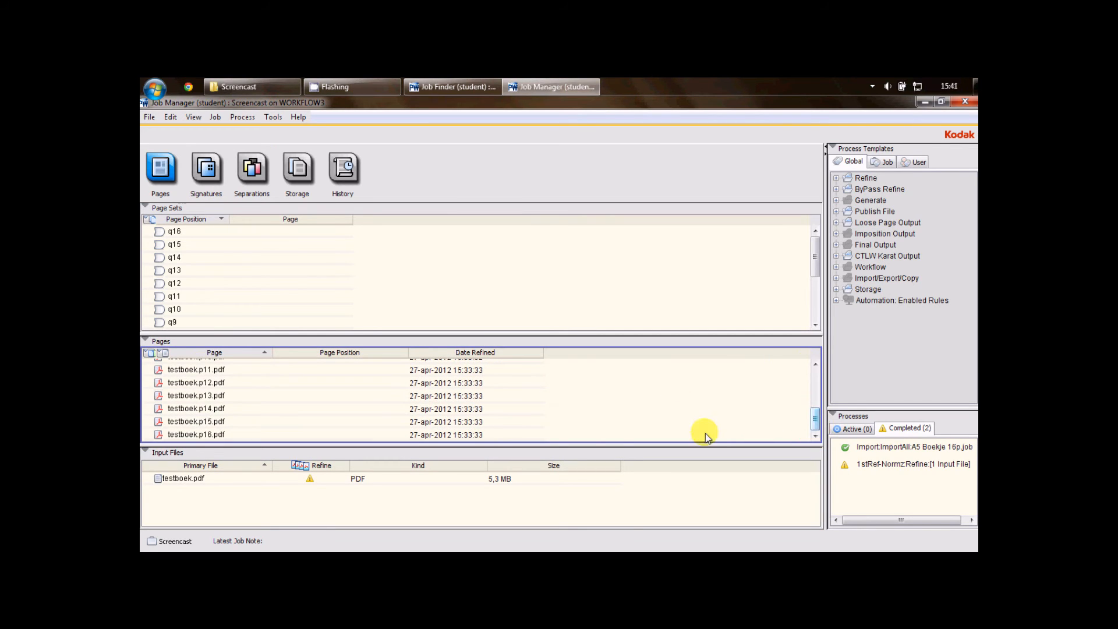
pyautogui.keyDown('shift'); pyautogui.click(205, 434); pyautogui.keyUp('shift')
pyautogui.rightClick(204, 436)
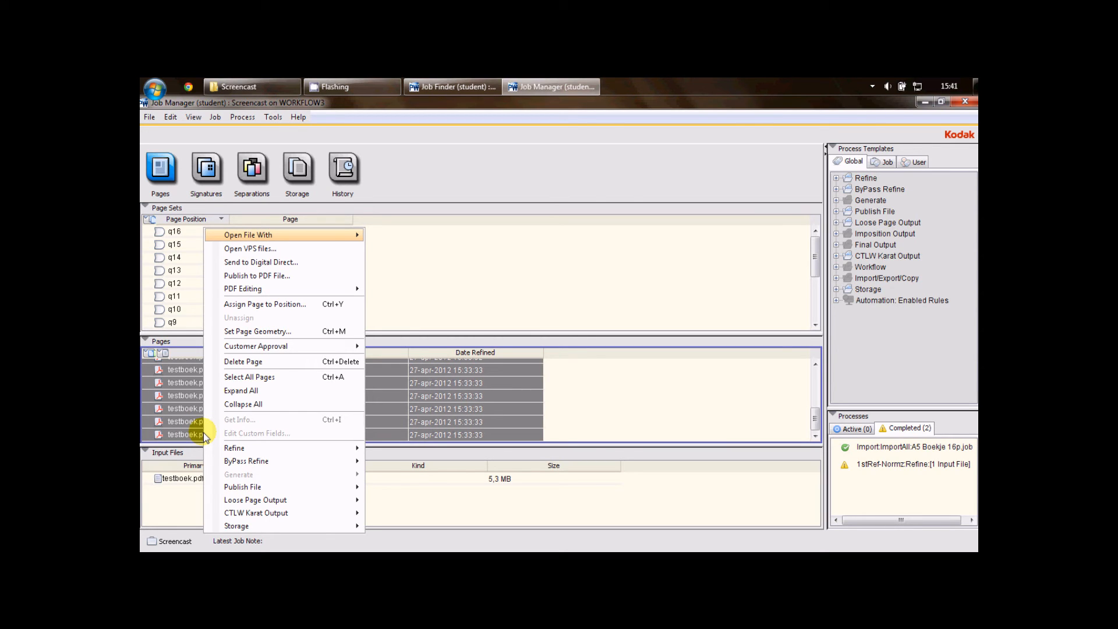
pyautogui.click(271, 303)
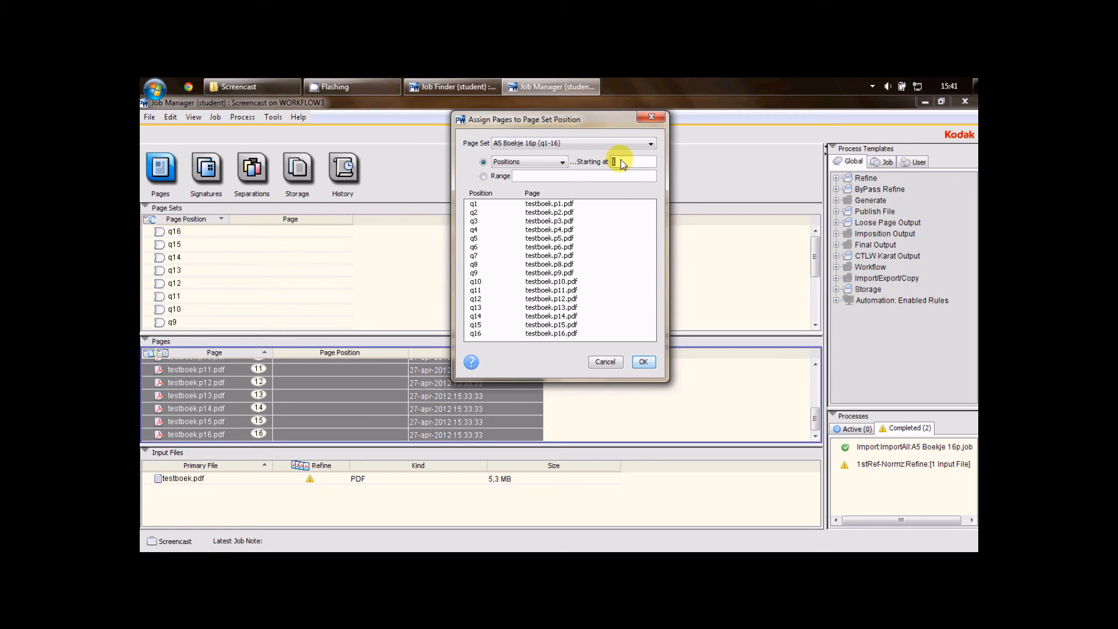
pyautogui.click(643, 362)
# - Examine the A5 Boekje 16p signature layout and the colour separations of its front and back sheets
pyautogui.click(207, 170)
pyautogui.click(165, 226)
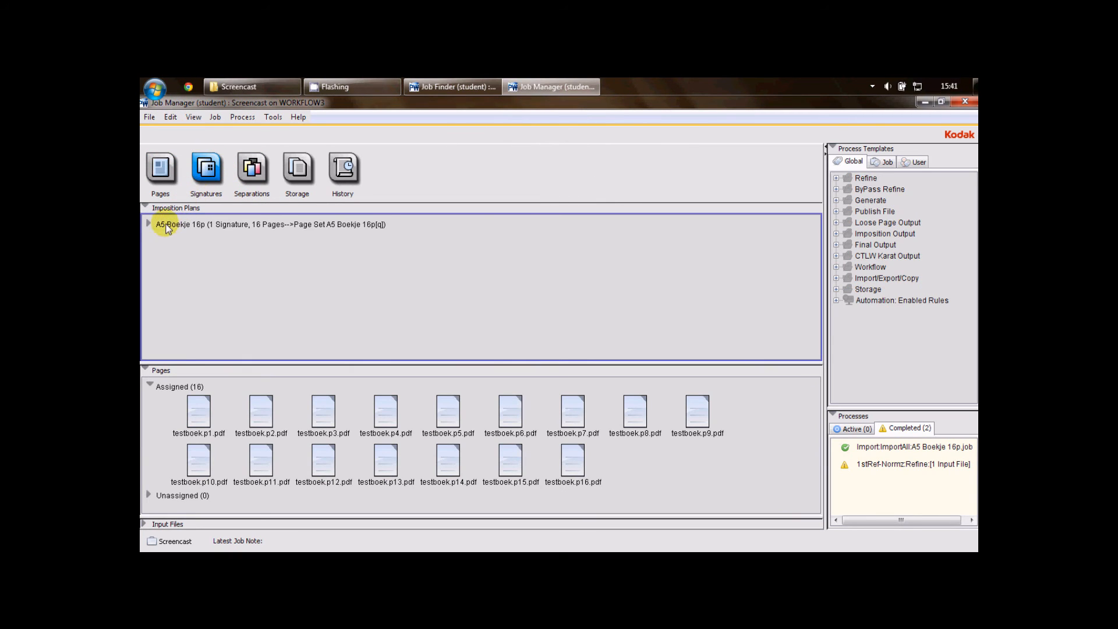
pyautogui.click(148, 223)
pyautogui.click(149, 238)
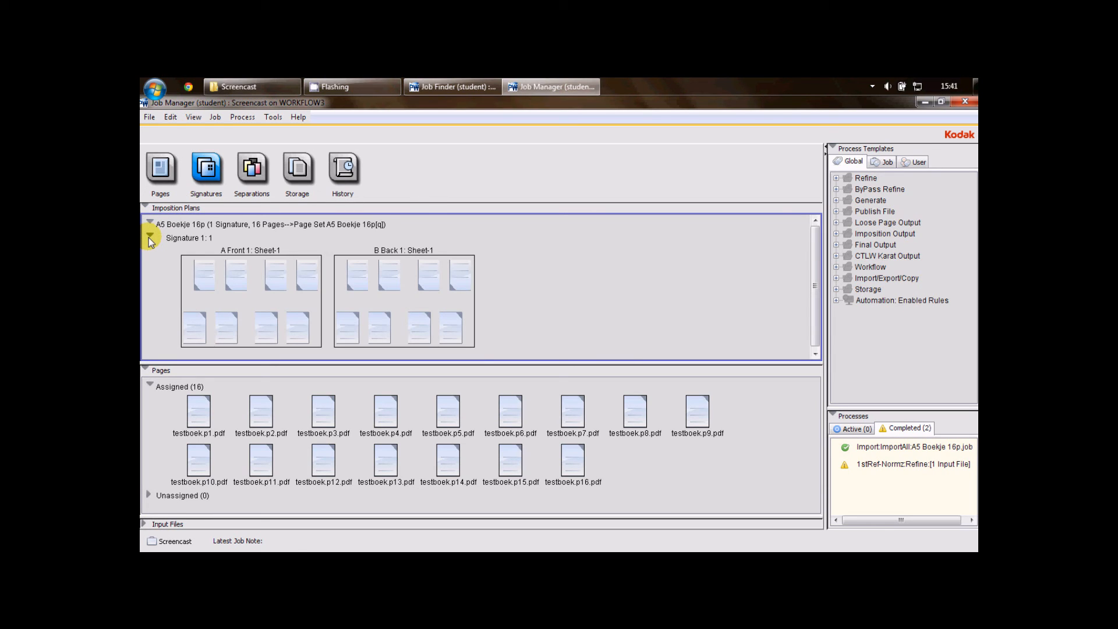
pyautogui.click(251, 168)
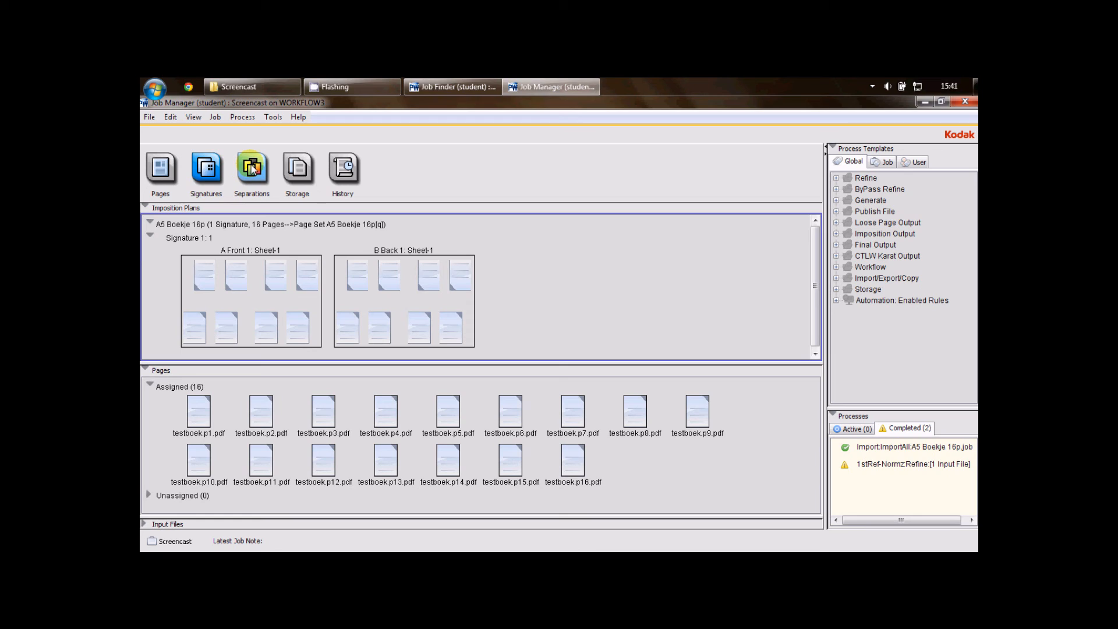
pyautogui.click(251, 168)
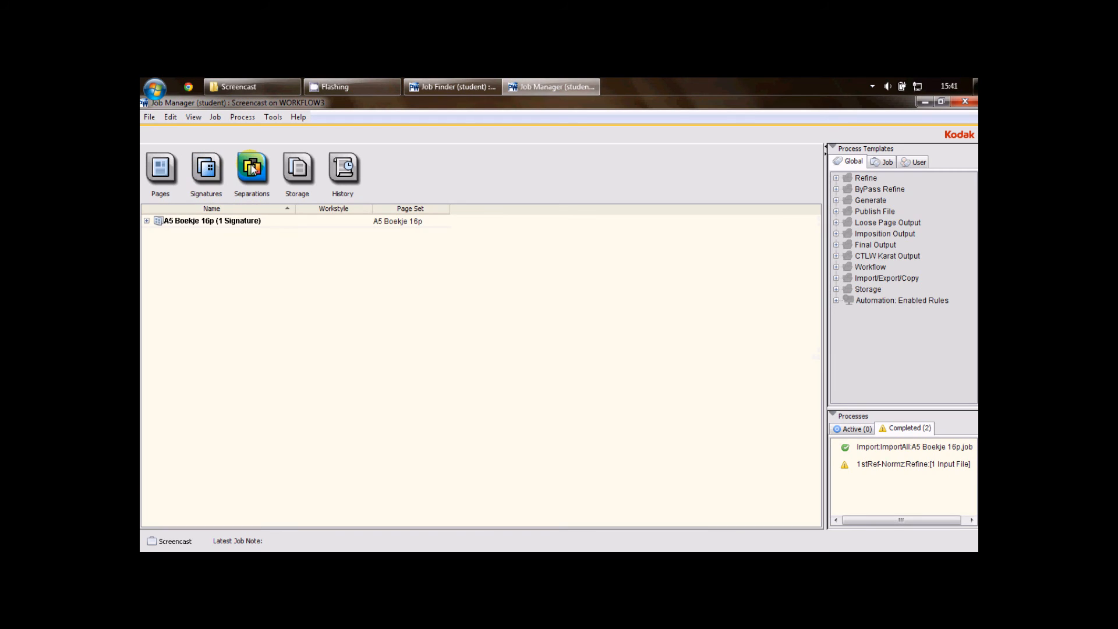
pyautogui.click(147, 220)
pyautogui.click(156, 234)
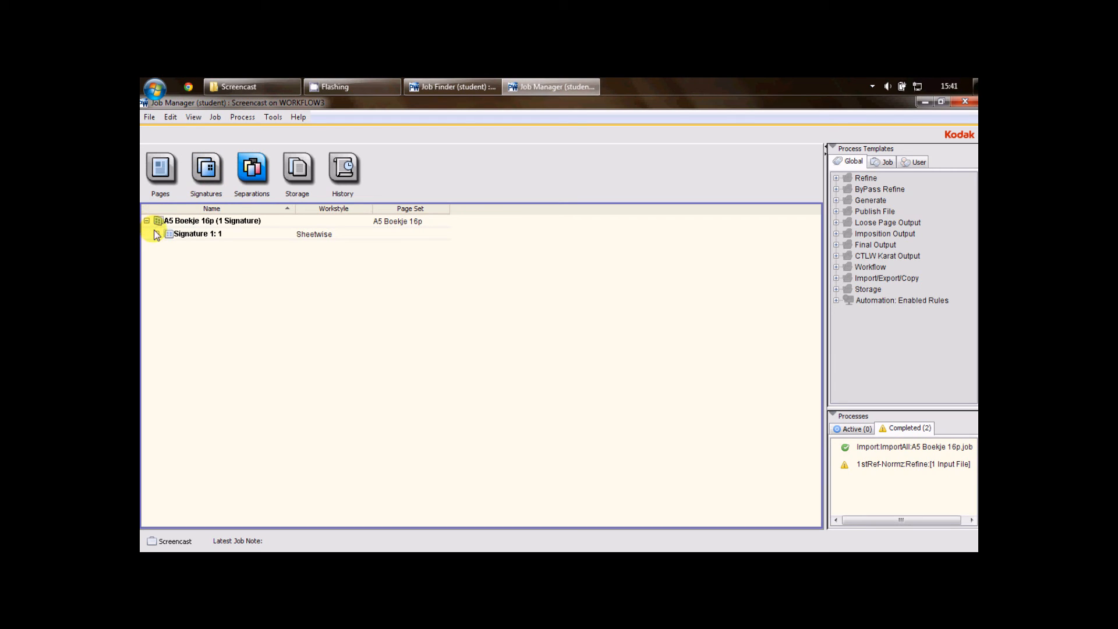
pyautogui.click(163, 246)
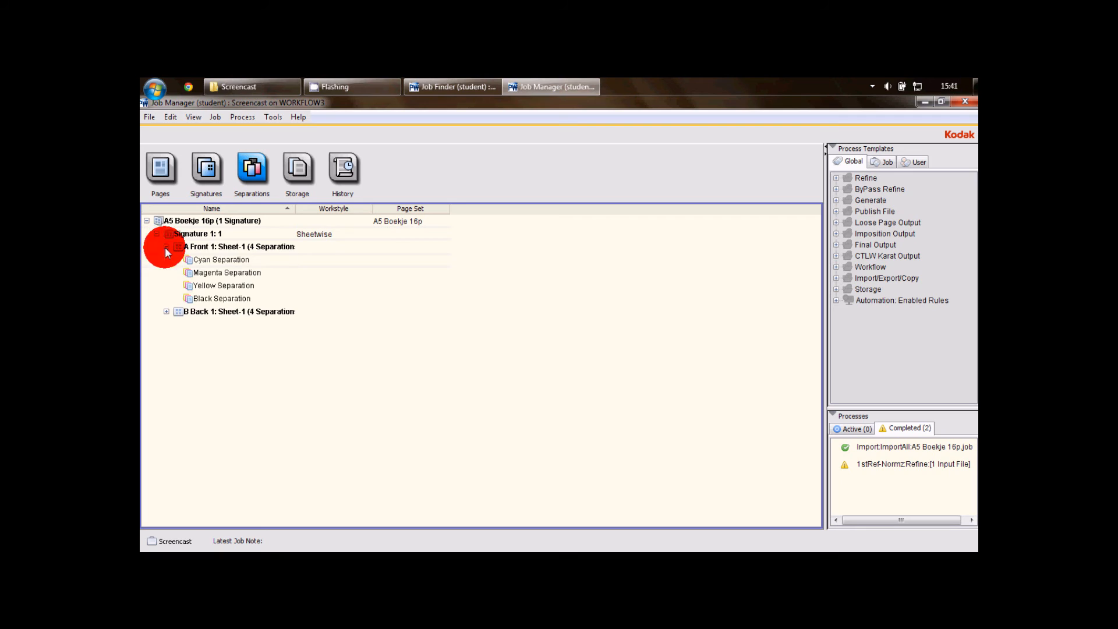
pyautogui.click(166, 312)
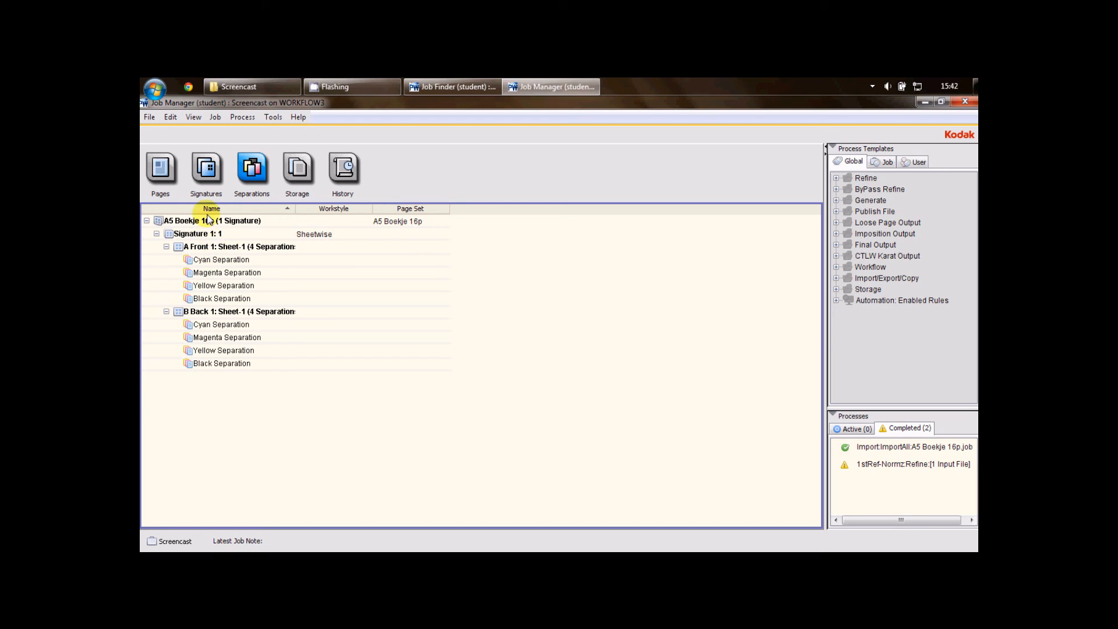
# - Run the AutoFlatOutput final output process on the entire A5 Boekje 16p imposition with output set to TIFF, and close the process information when it ends
pyautogui.click(207, 223)
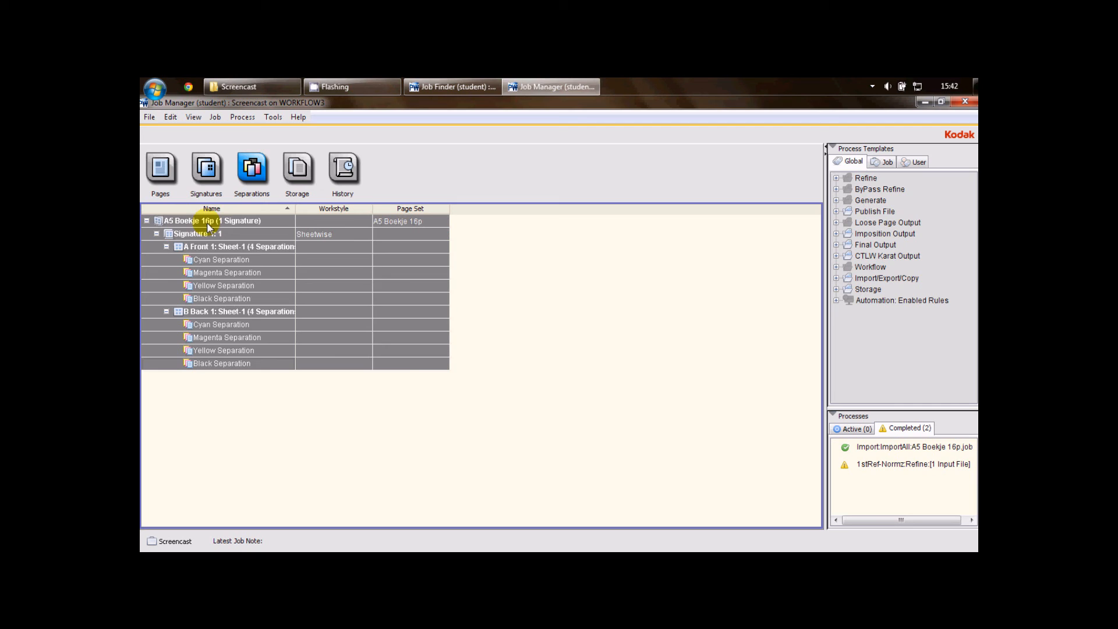
pyautogui.rightClick(208, 228)
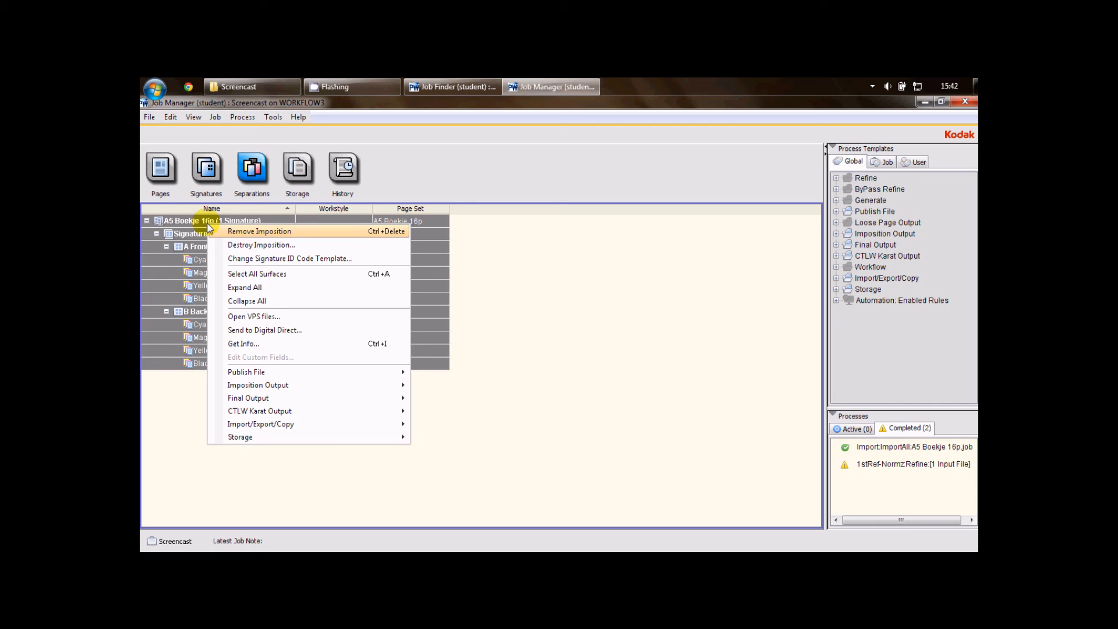
pyautogui.moveTo(295, 396)
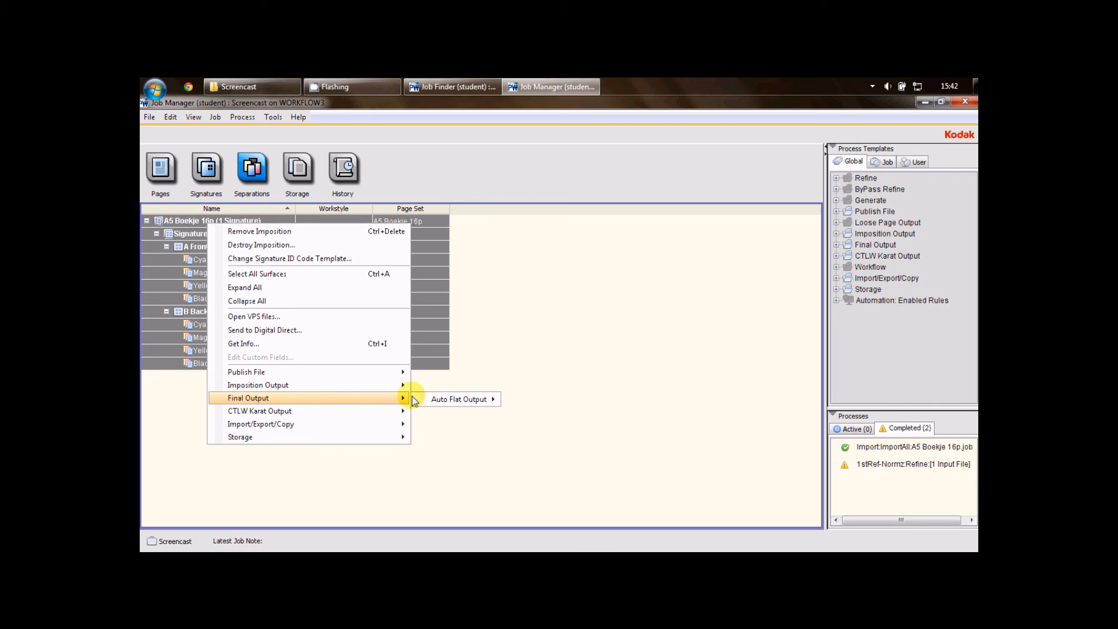
pyautogui.moveTo(460, 399)
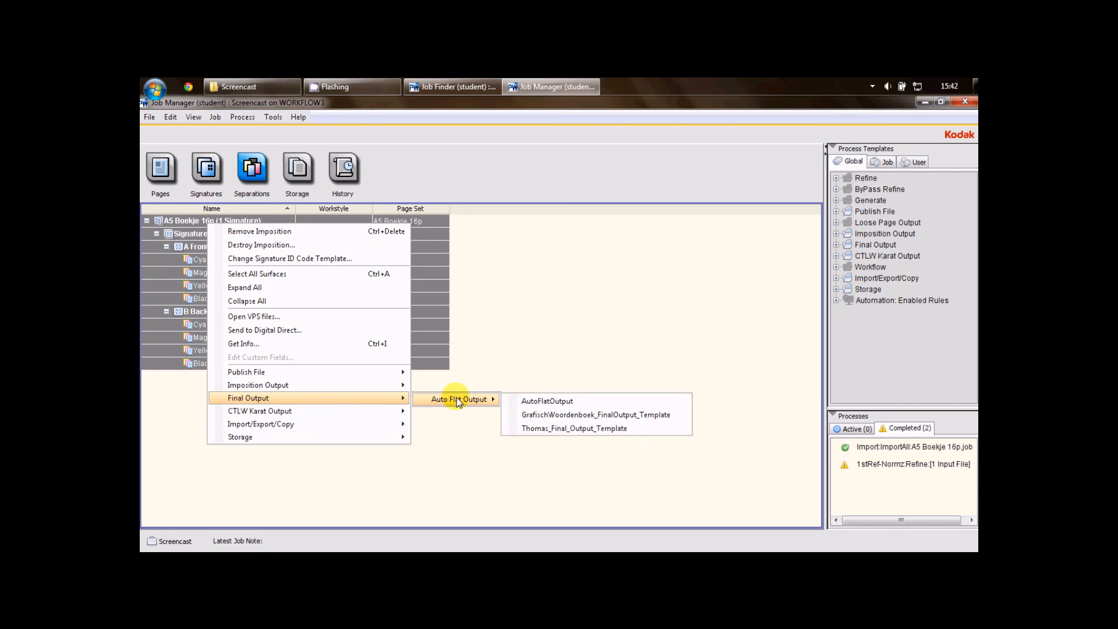
pyautogui.click(543, 400)
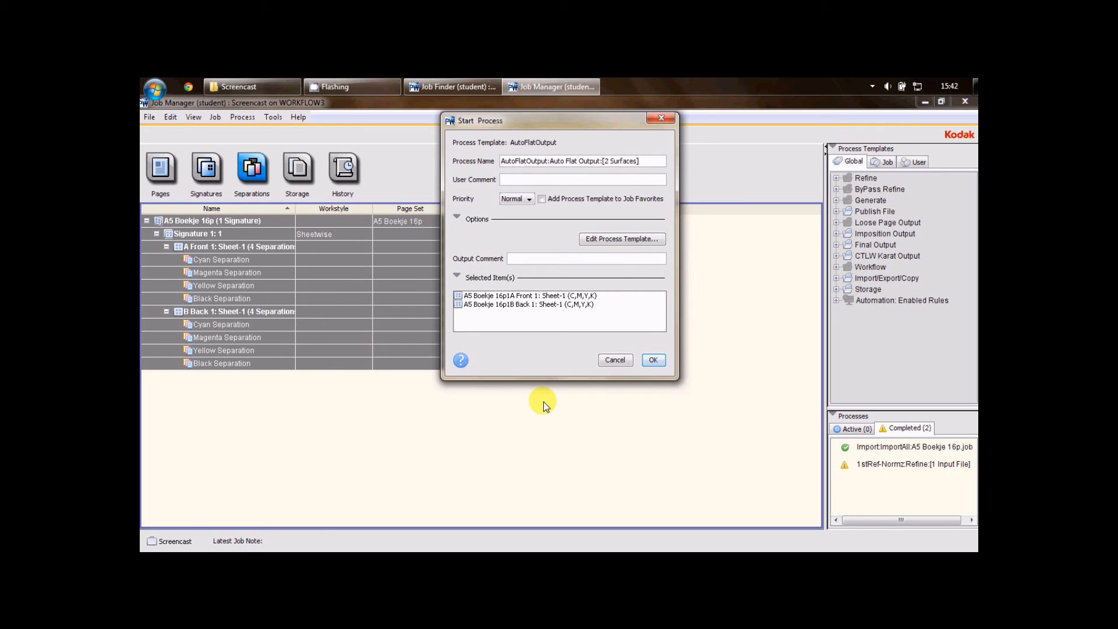
pyautogui.click(581, 231)
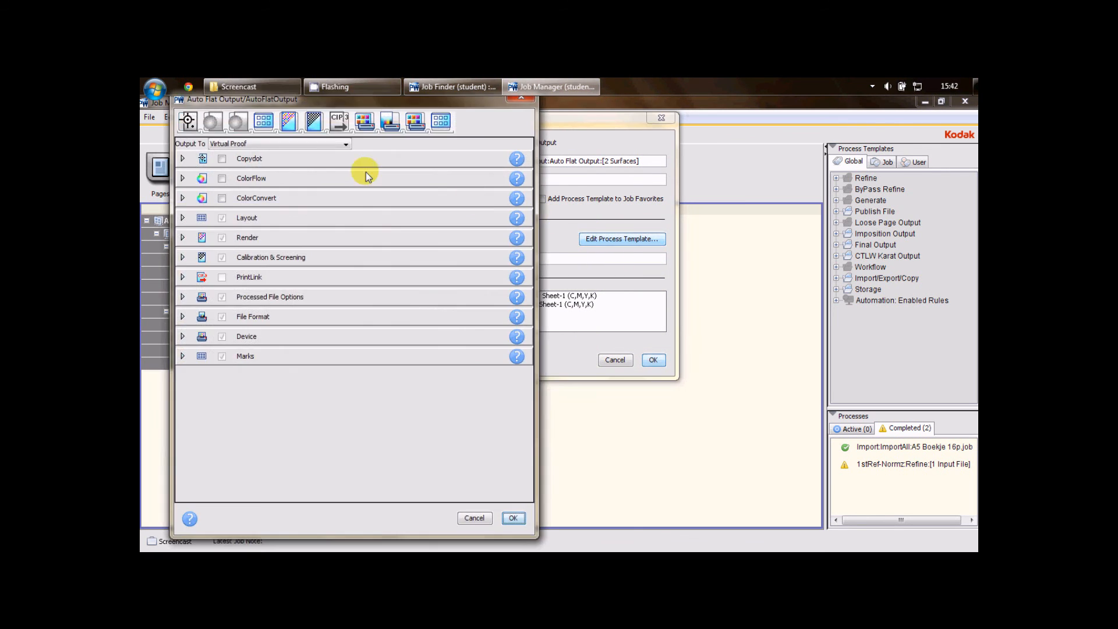
pyautogui.click(262, 145)
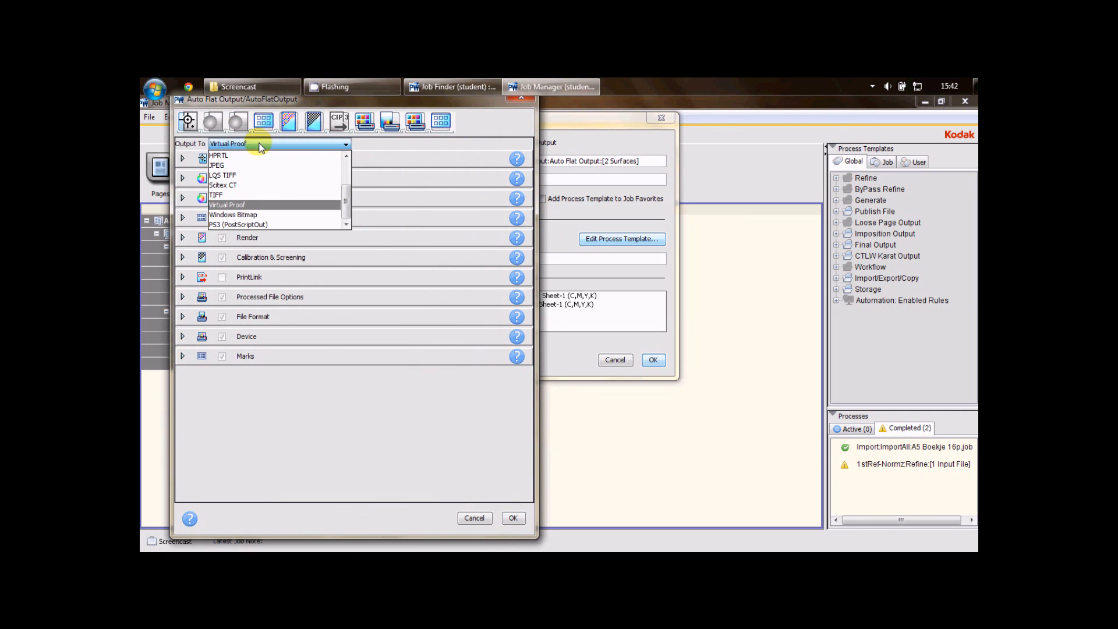
pyautogui.click(262, 197)
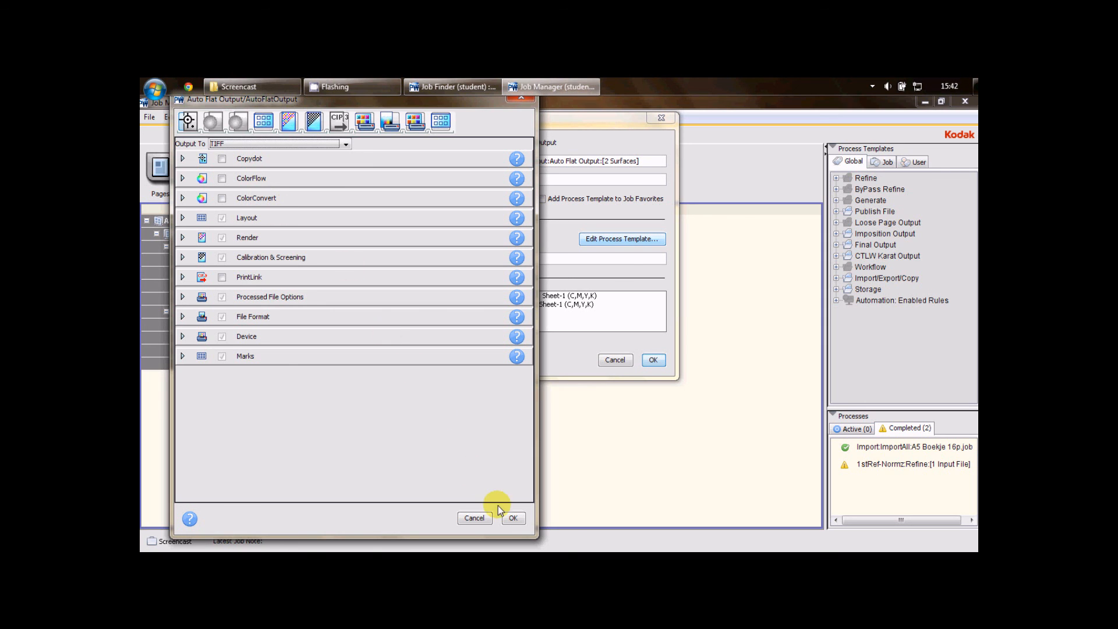
pyautogui.click(510, 517)
pyautogui.click(653, 361)
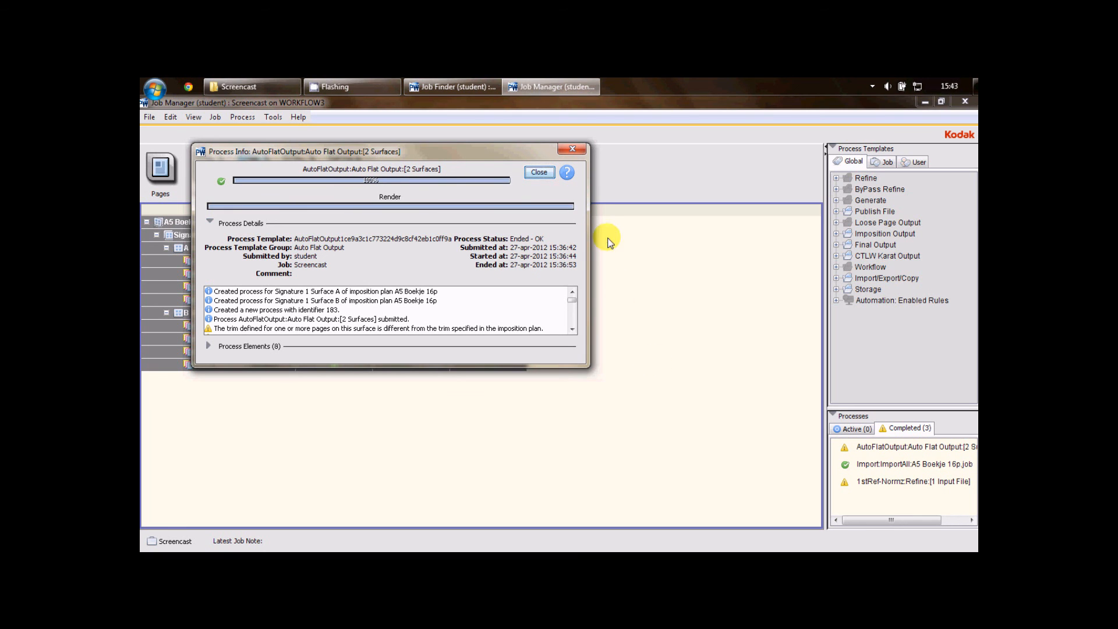
pyautogui.click(540, 173)
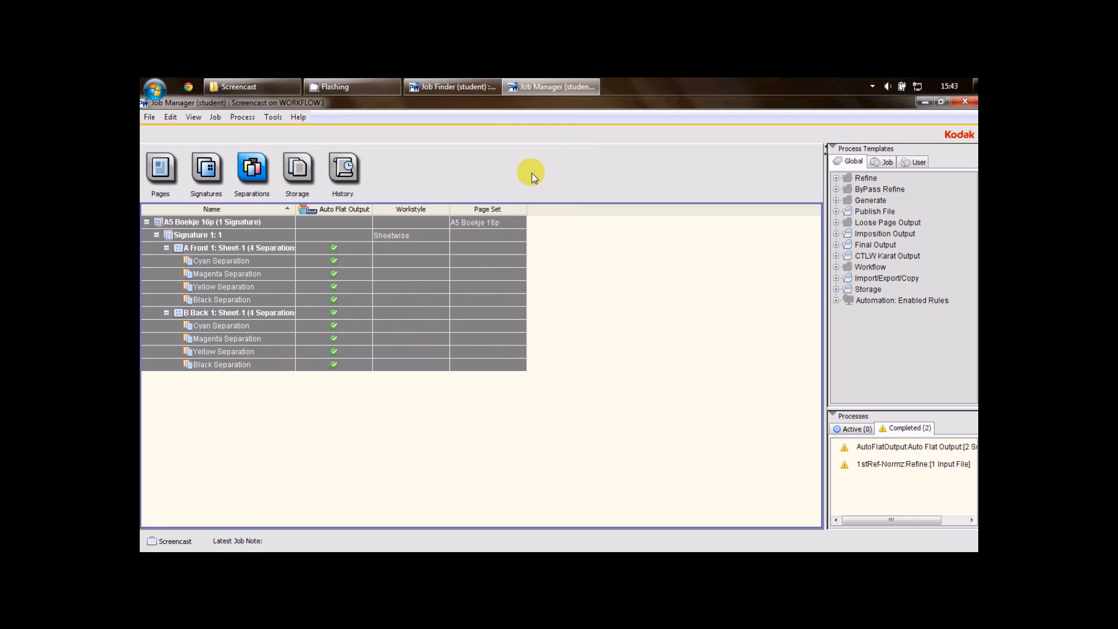
# - In Windows Explorer, examine the separation TIFF files in the Screencast job's Proofs folder, select the four front-sheet files, and return to the Screencast folder
pyautogui.click(256, 84)
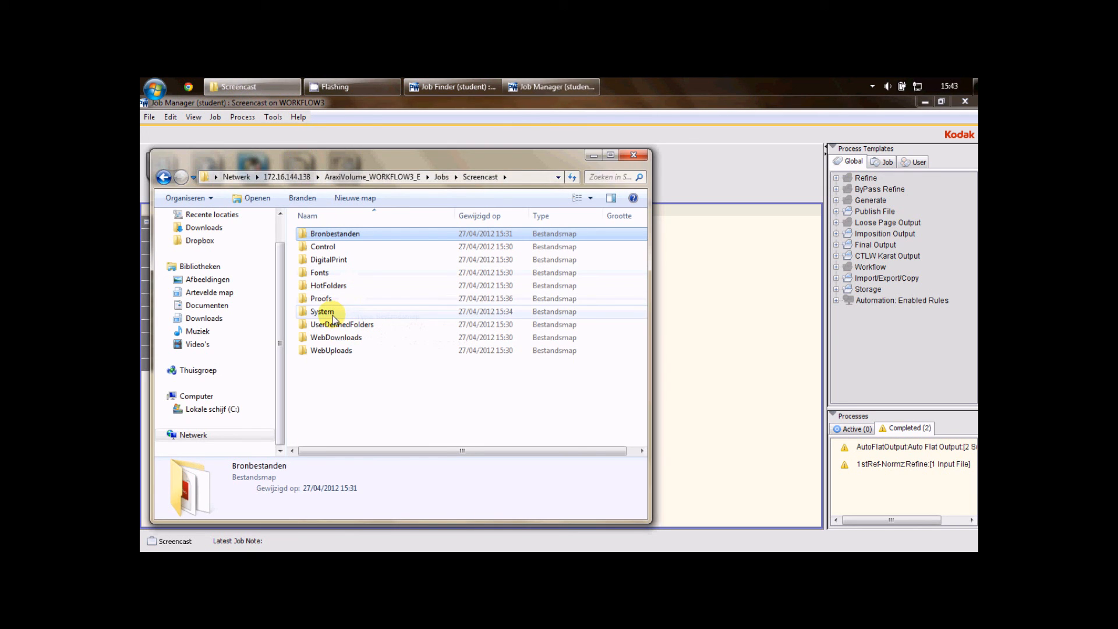
pyautogui.click(318, 301)
pyautogui.doubleClick(317, 302)
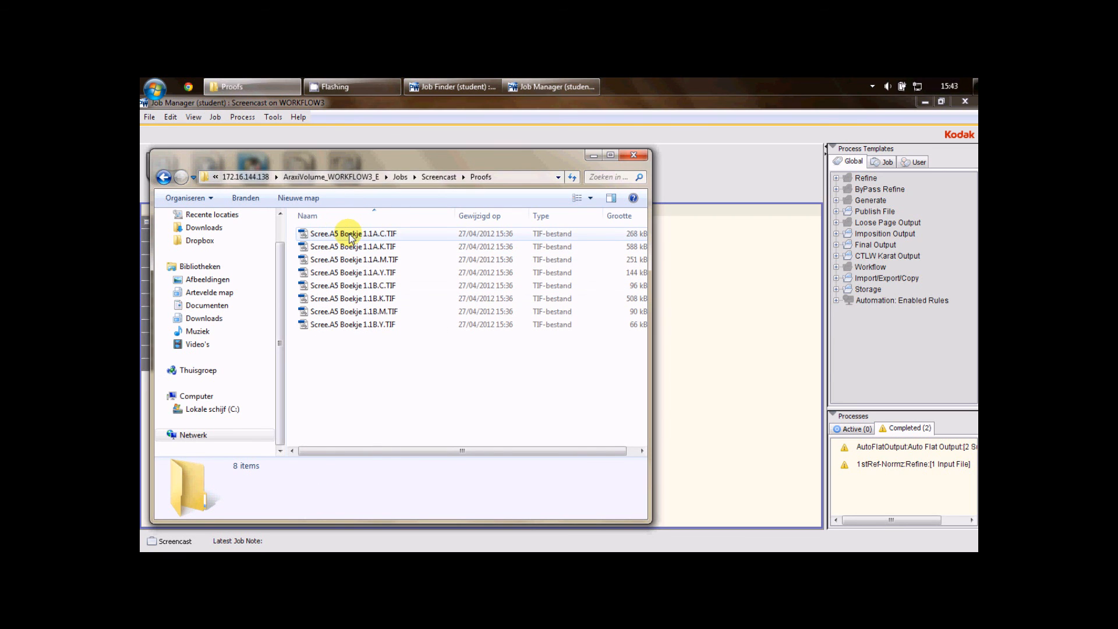
pyautogui.click(351, 235)
pyautogui.keyDown('shift'); pyautogui.click(350, 272); pyautogui.keyUp('shift')
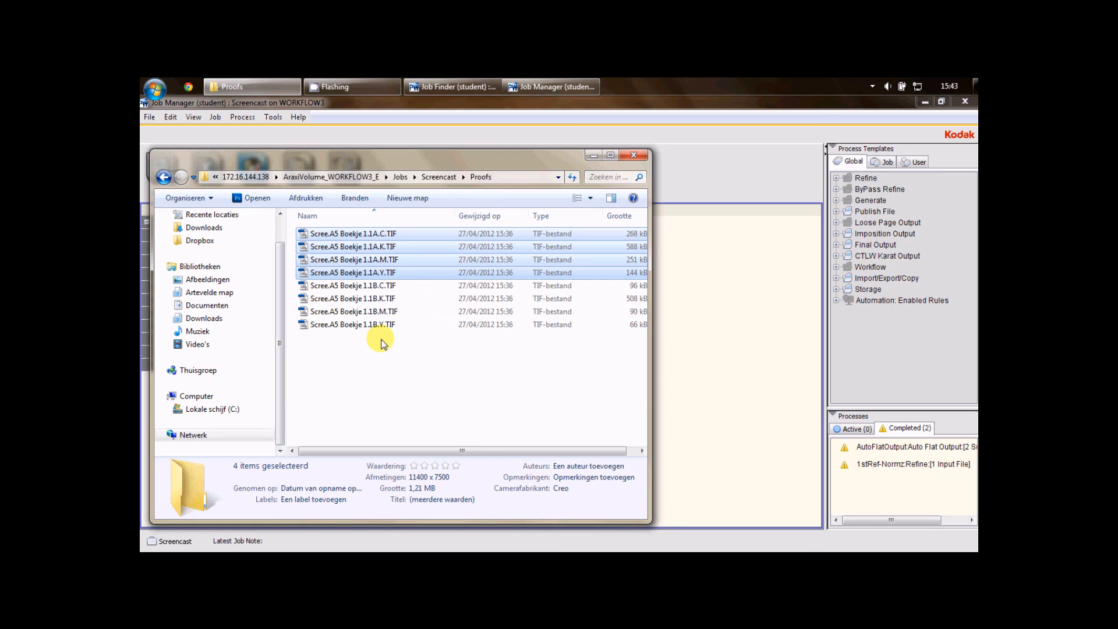
pyautogui.click(432, 177)
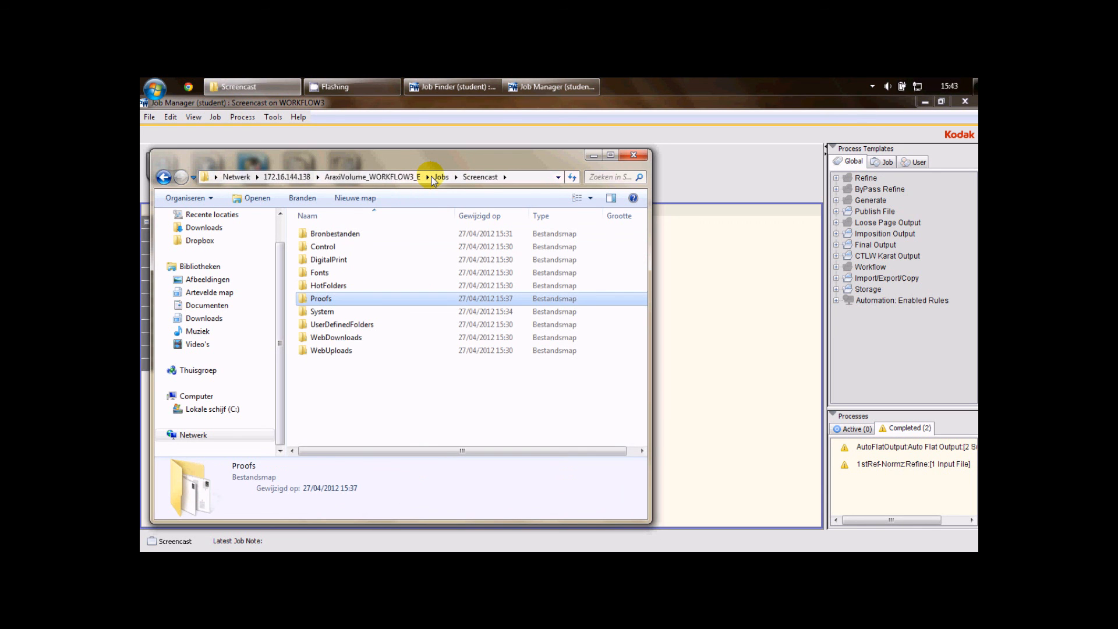